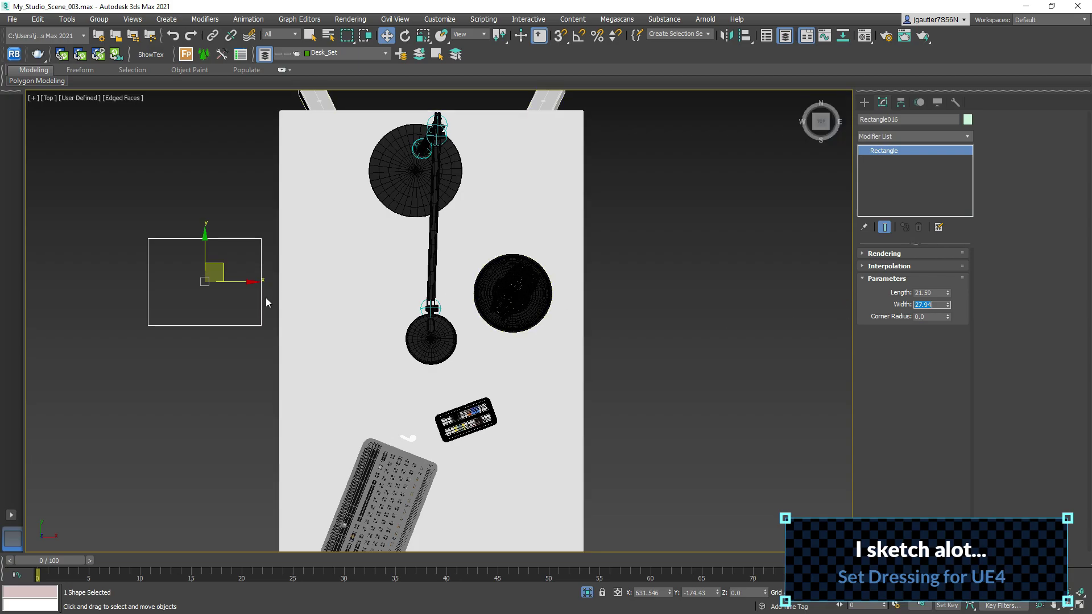
- Convert the 21.59 × 27.94 paper rectangle to an Editable Poly in the perspective view
scroll(266, 302, "down", 3)
key("p")
middle_click_drag(361, 385, 451, 355, "alt")
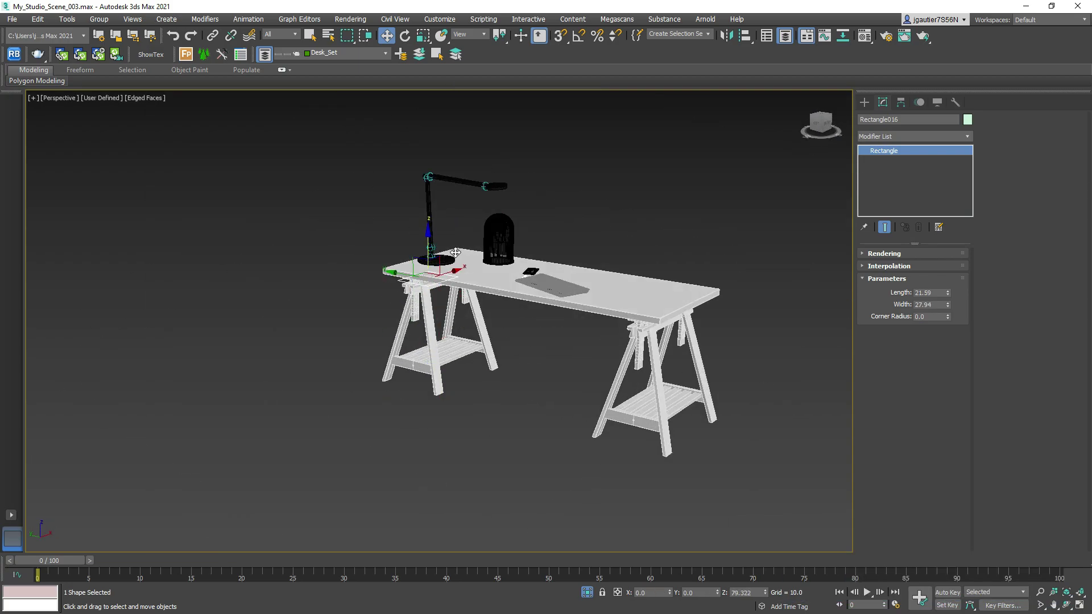
scroll(455, 251, "up", 5)
right_click(654, 438)
left_click(689, 479)
- Connect edges across the paper sheet to subdivide it into a grid
scroll(583, 354, "up", 2)
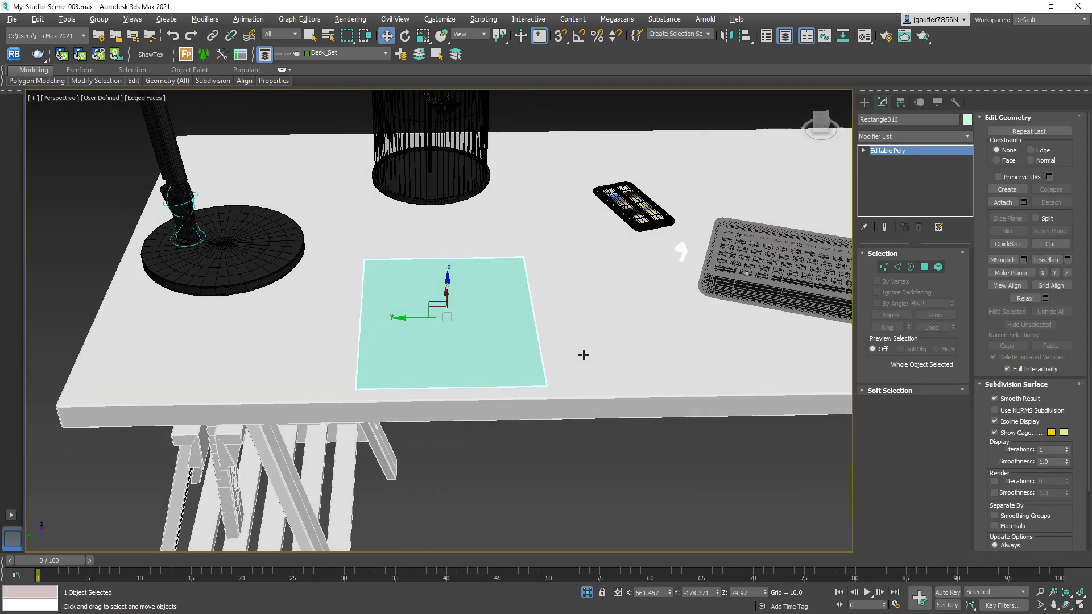
key("1")
left_click(422, 38)
middle_click_drag(443, 341, 471, 337, "alt")
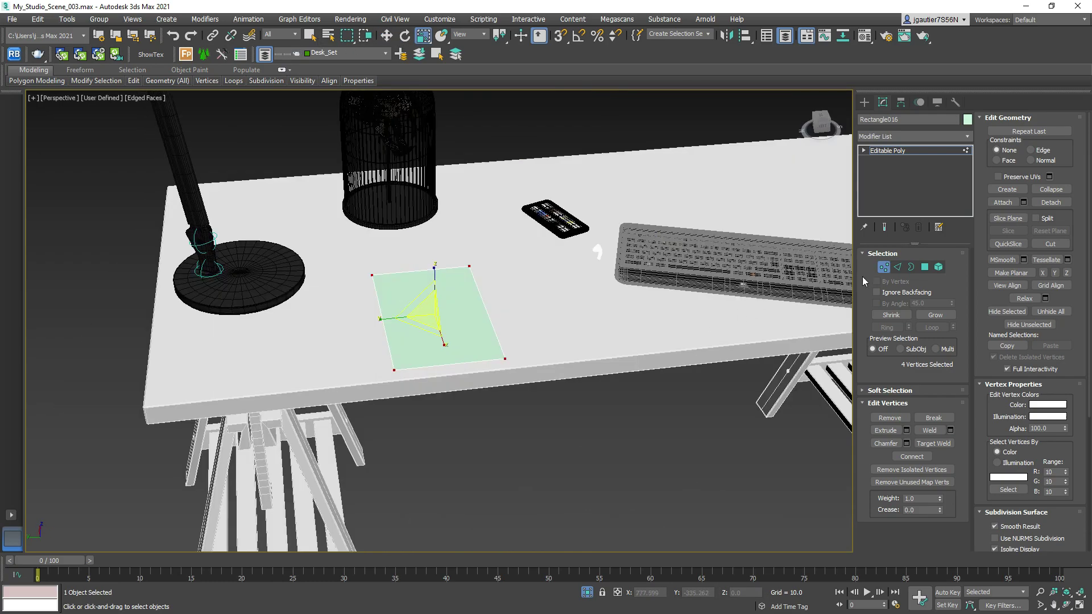
key("2")
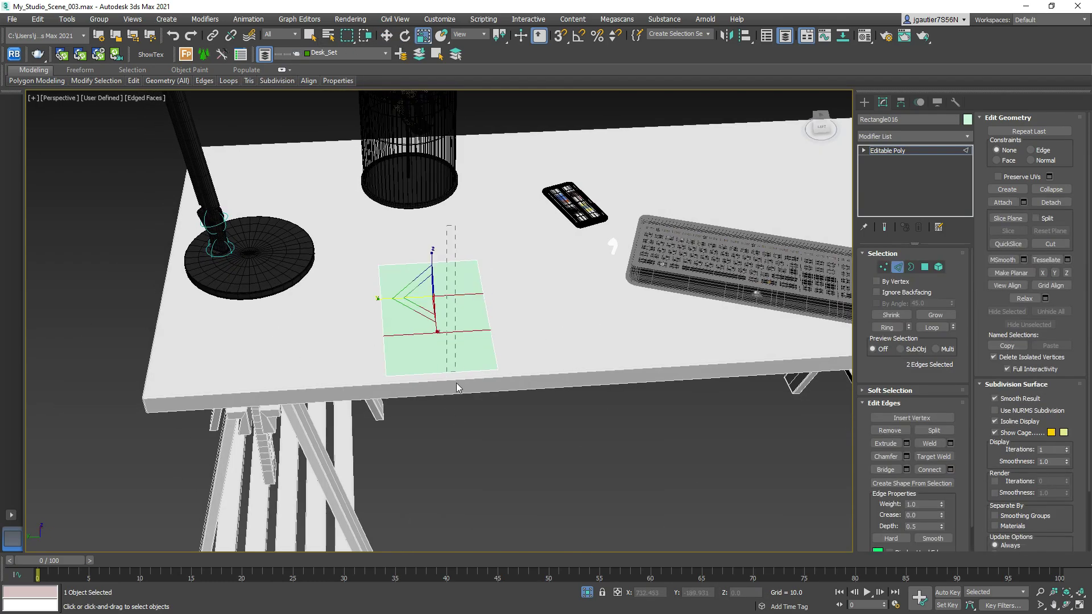
key("Return")
middle_click_drag(450, 337, 638, 307, "alt")
key("2")
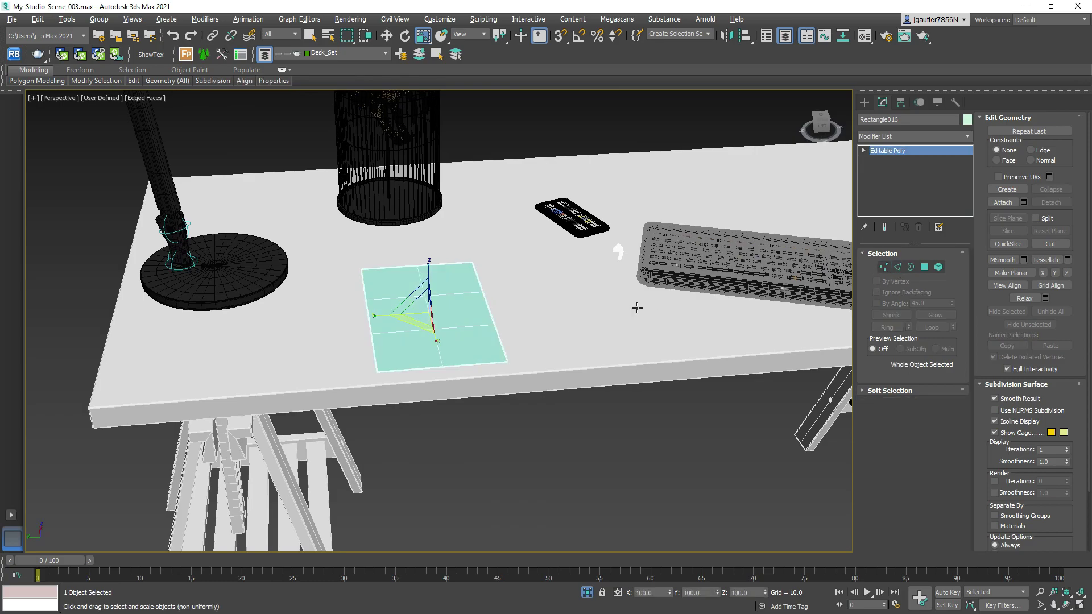
- Shift-drag an overlapping copy of the gridded paper sheet on the desk
key("w")
scroll(417, 286, "up", 3)
middle_click_drag(418, 286, 441, 370, "alt")
scroll(441, 370, "down", 3)
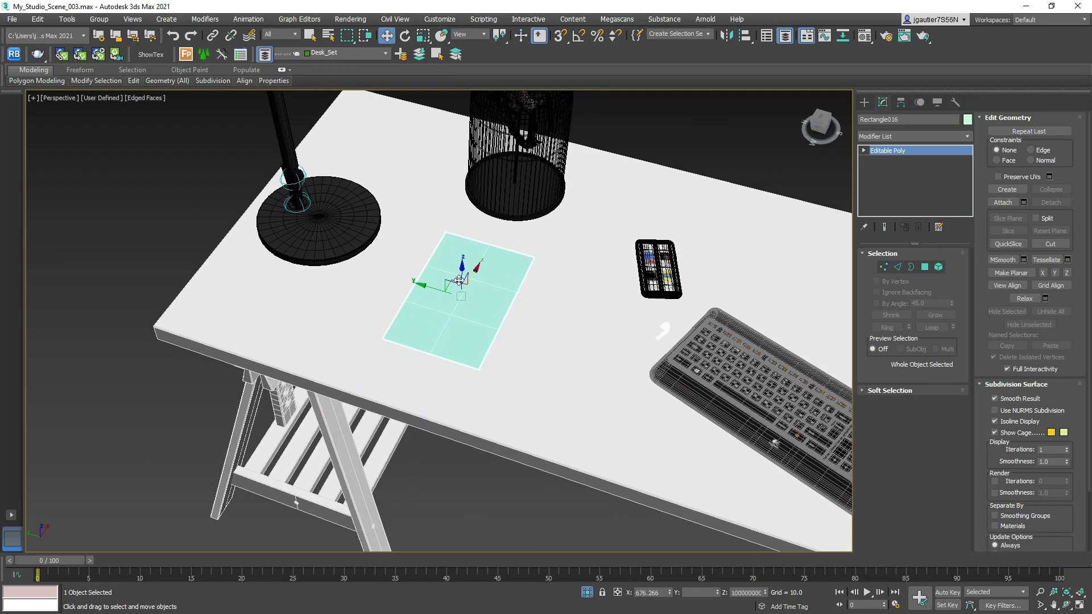
key("e")
scroll(433, 312, "up", 3)
scroll(433, 312, "down", 2)
middle_click_drag(434, 312, 432, 284, "alt")
key("w")
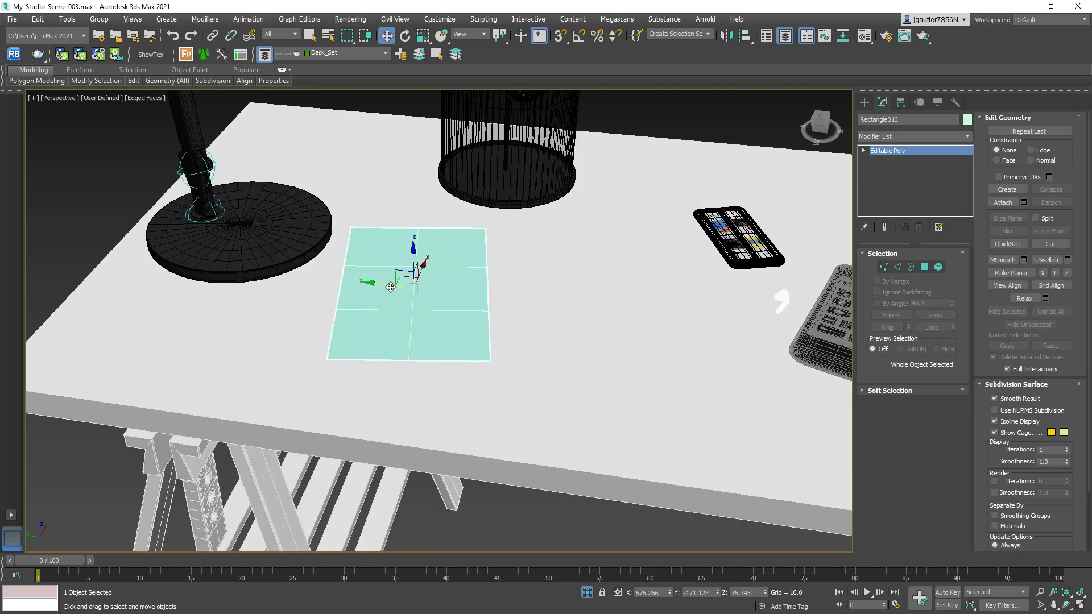
left_click_drag(424, 281, 480, 281, "shift")
left_click(550, 360)
- Rotate the copied sheet about 7 degrees around Z on the desk
mouse_move(482, 282)
middle_mouse_down("alt")
mouse_move(450, 288)
mouse_move(463, 231)
middle_mouse_up("alt")
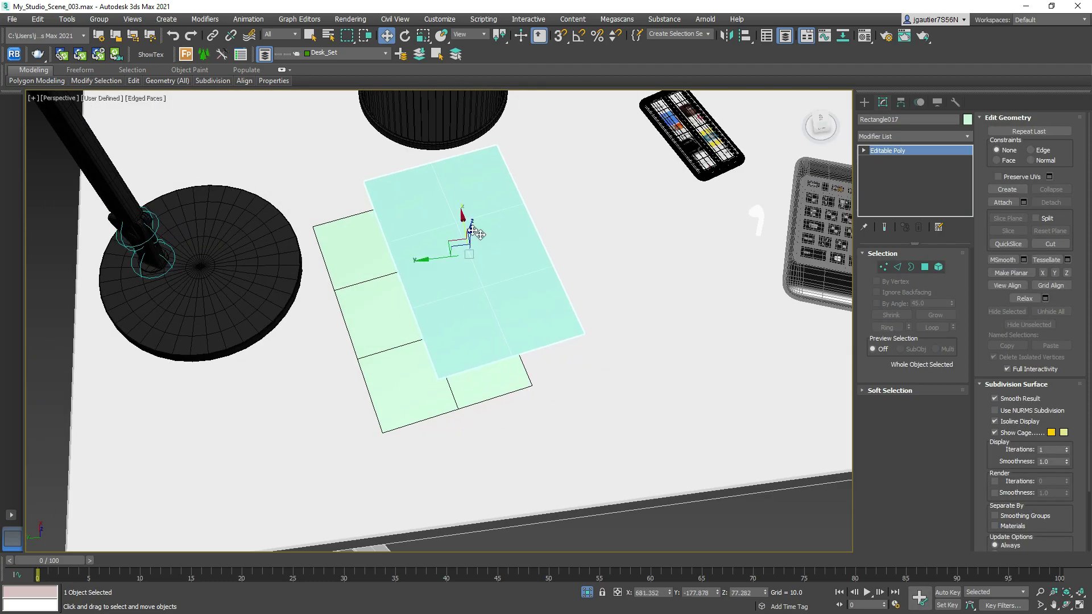
key("e")
left_click_drag(464, 284, 453, 281)
mouse_move(453, 281)
middle_mouse_down("alt")
mouse_move(449, 319)
mouse_move(487, 390)
middle_mouse_up("alt")
- Clone the first paper sheet into another copy beside the stack
key("w")
left_click(439, 365)
left_click_drag(488, 354, 583, 361, "shift")
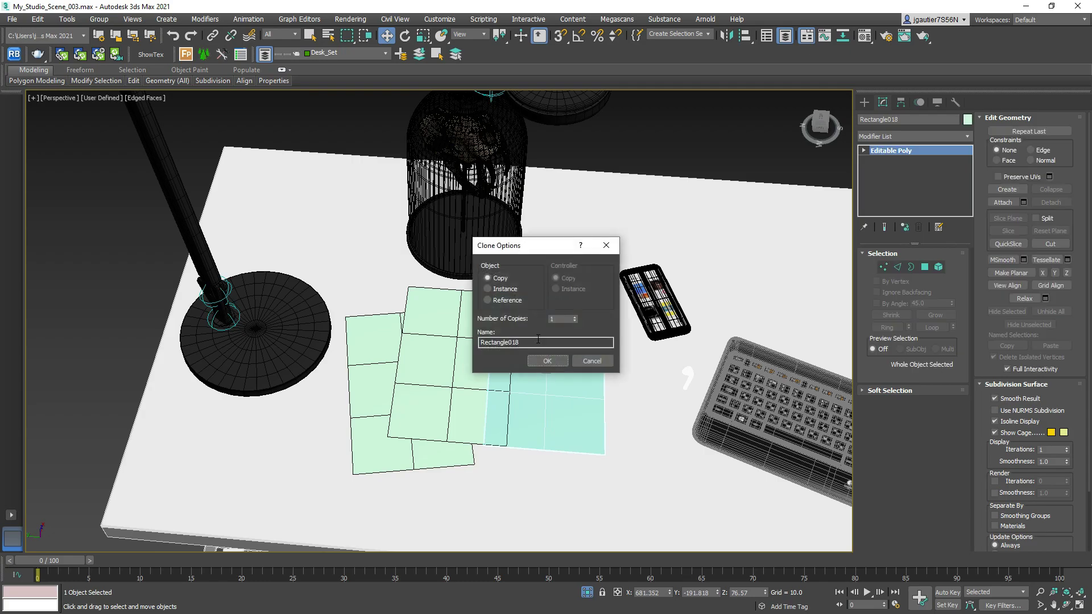
mouse_move(546, 364)
middle_mouse_down("alt")
mouse_move(500, 329)
mouse_move(467, 410)
mouse_move(512, 409)
middle_mouse_up("alt")
scroll(500, 329, "down", 3)
scroll(459, 439, "up", 5)
scroll(504, 418, "down", 3)
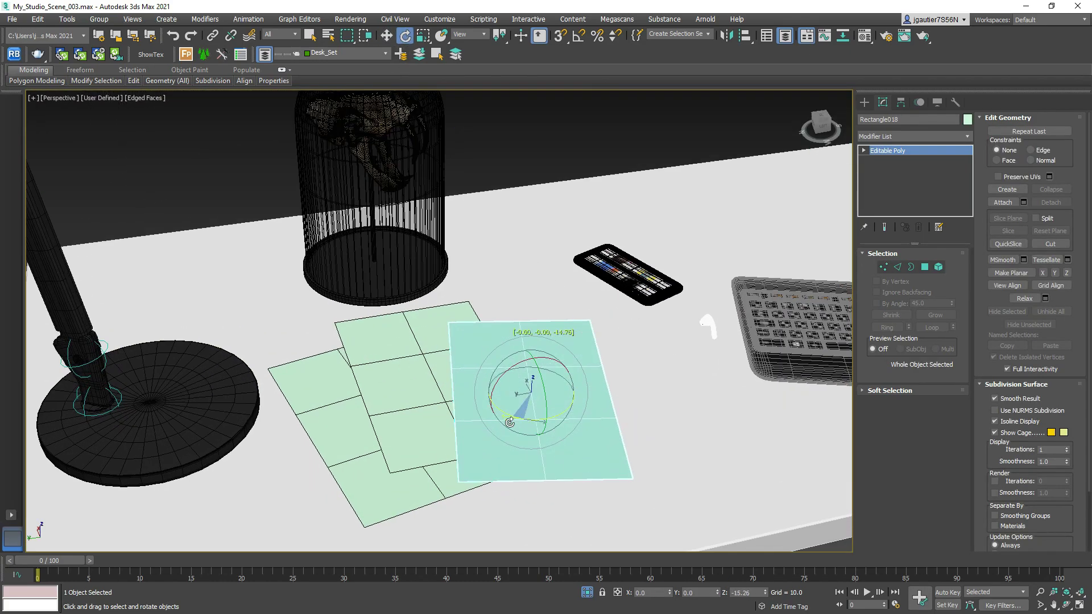
scroll(511, 409, "down", 3)
scroll(483, 406, "up", 2)
scroll(465, 404, "up", 3)
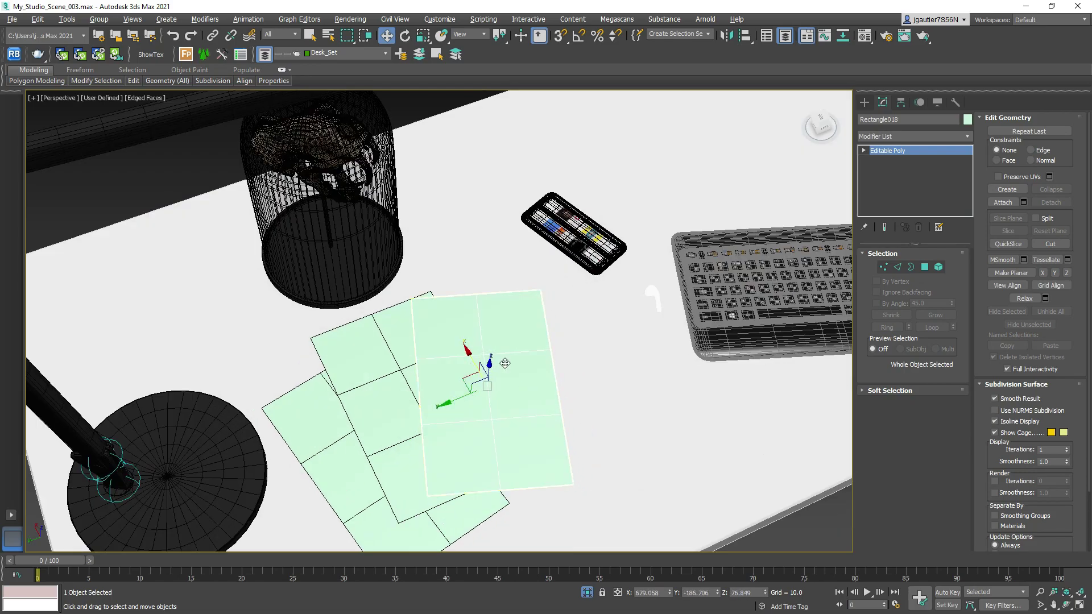
middle_click_drag(505, 364, 523, 370, "alt")
scroll(523, 369, "up", 3)
- Add a fourth paper sheet, Rectangle020, and try rotating it on the desk
left_click_drag(538, 372, 550, 378, "shift")
key("Return")
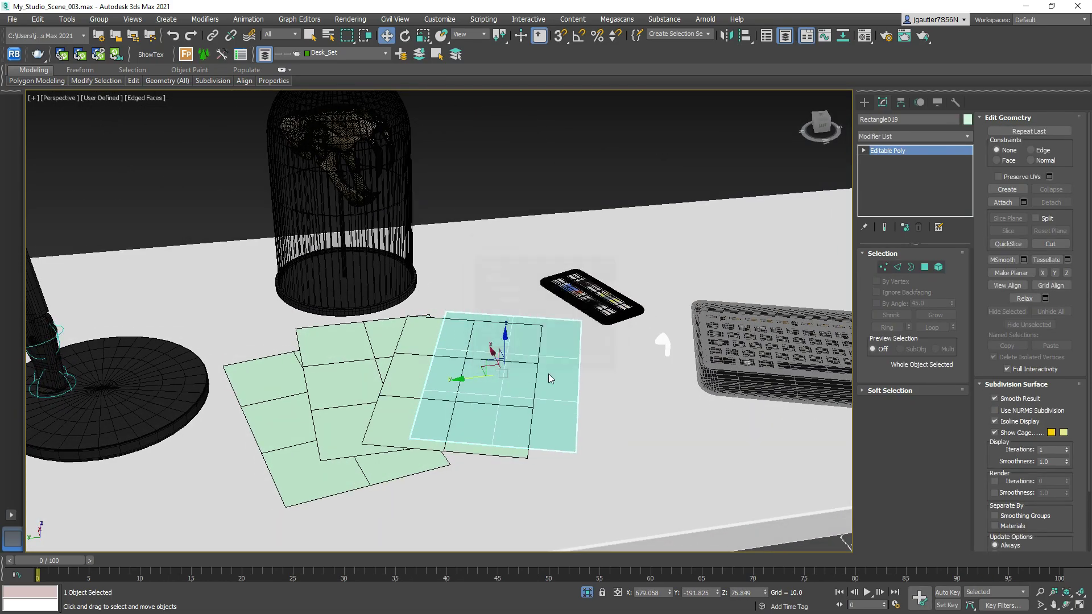
scroll(551, 378, "up", 2)
middle_click_drag(550, 378, 546, 380, "alt")
scroll(546, 380, "down", 2)
scroll(543, 380, "up", 2)
key("e")
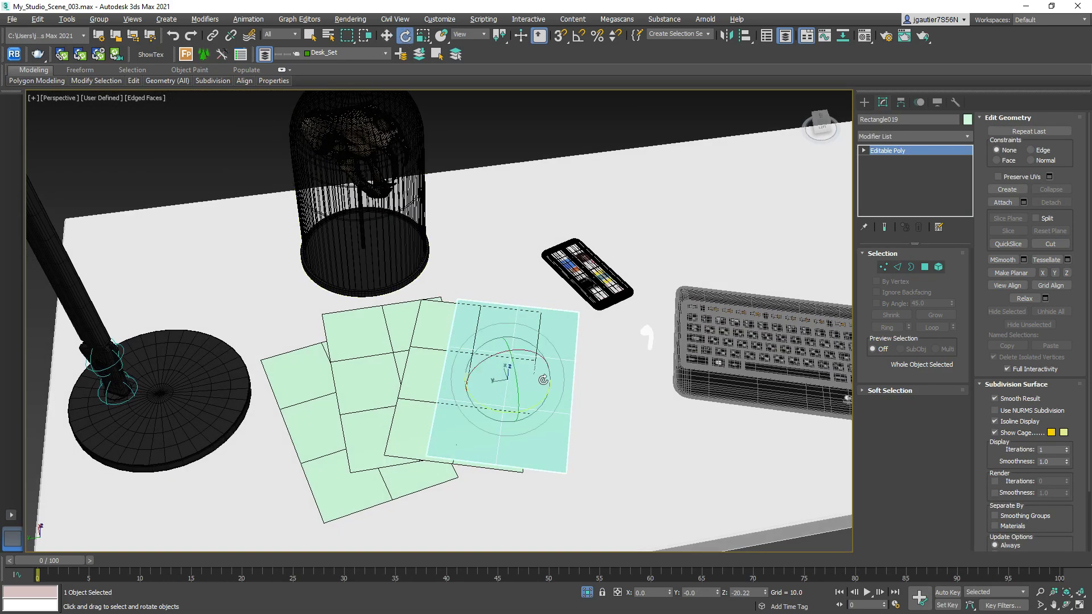
scroll(524, 412, "down", 3)
key("w")
- Orbit and zoom around the scattered paper sheets to inspect their overlap
mouse_move(518, 244)
middle_mouse_down("alt")
mouse_move(428, 420)
mouse_move(455, 421)
mouse_move(466, 387)
mouse_move(478, 444)
mouse_move(404, 428)
middle_mouse_up("alt")
scroll(517, 237, "up", 2)
scroll(517, 237, "up", 3)
scroll(455, 370, "down", 3)
scroll(447, 402, "up", 3)
scroll(455, 420, "down", 2)
scroll(477, 444, "up", 2)
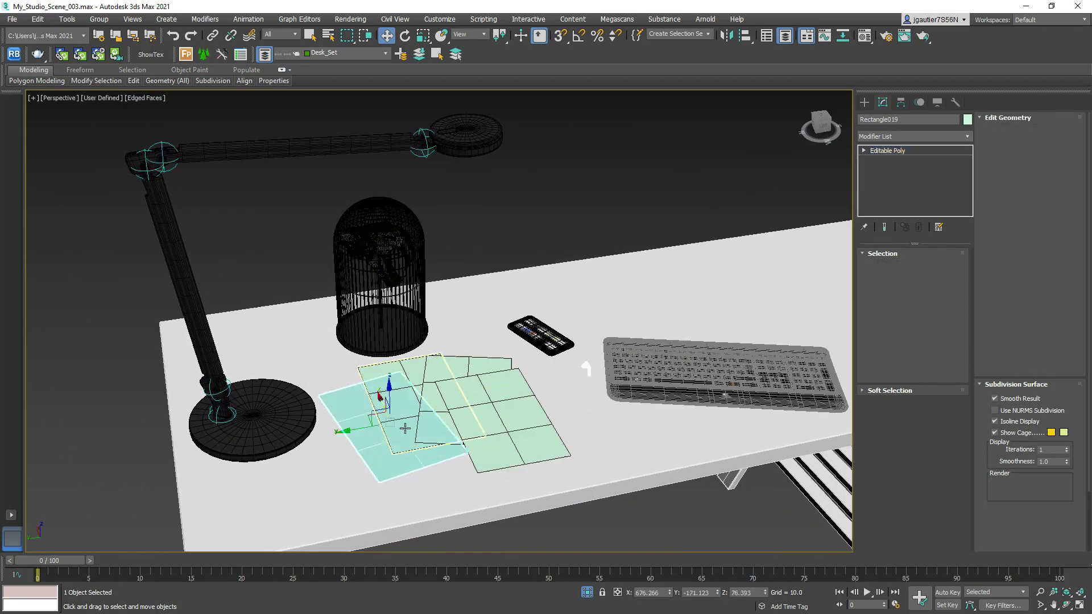
middle_click_drag(585, 368, 651, 404, "alt")
scroll(651, 404, "up", 2)
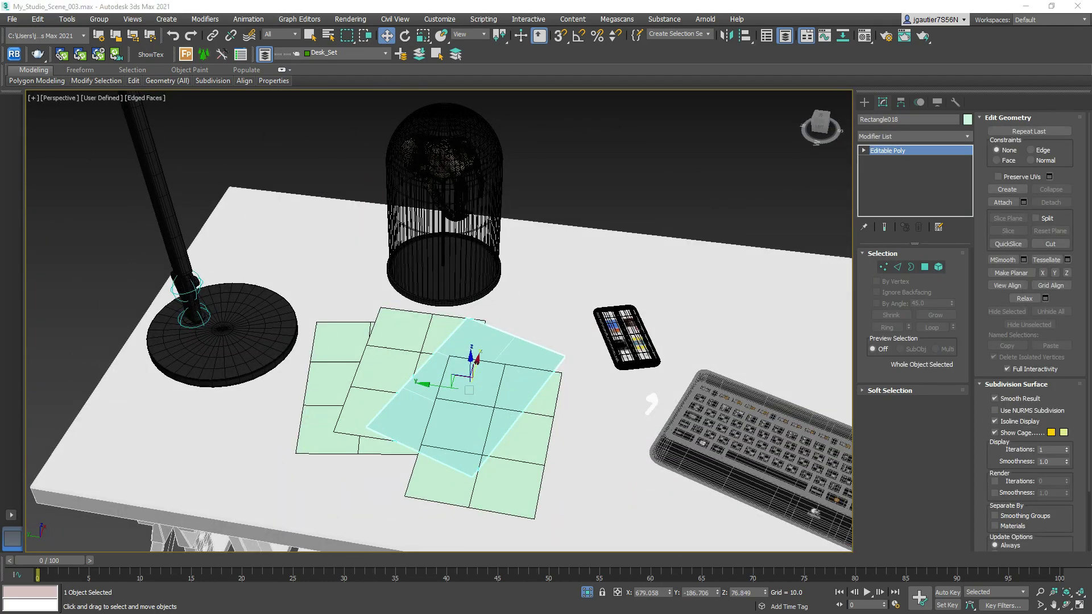
scroll(651, 404, "down", 3)
scroll(655, 419, "up", 1)
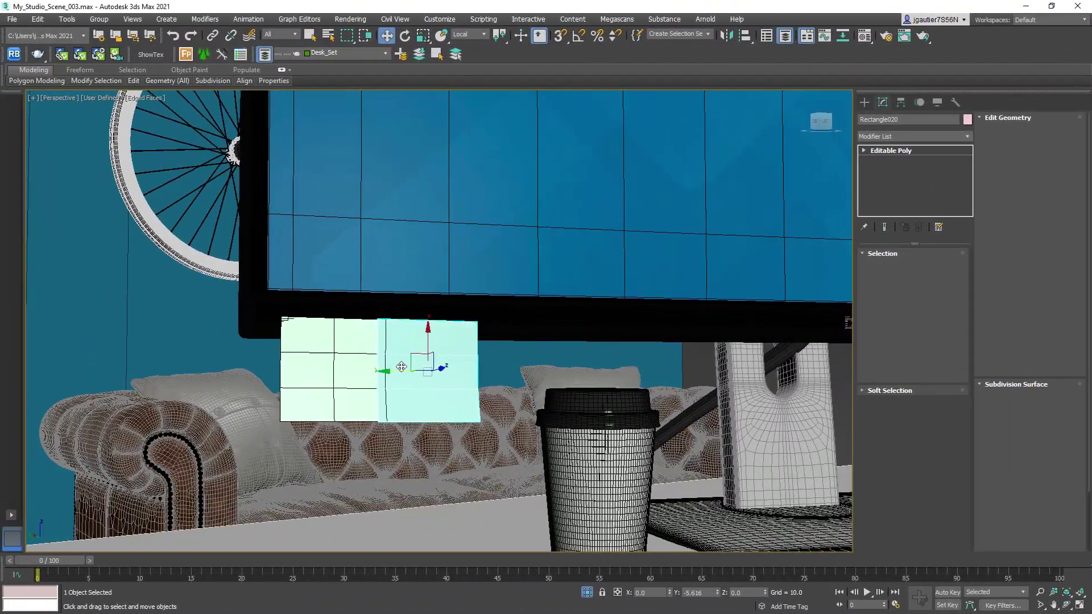
- Clone a post-it note and select its horizontal edge loop for bending
left_click_drag(402, 367, 398, 364, "shift")
key("Return")
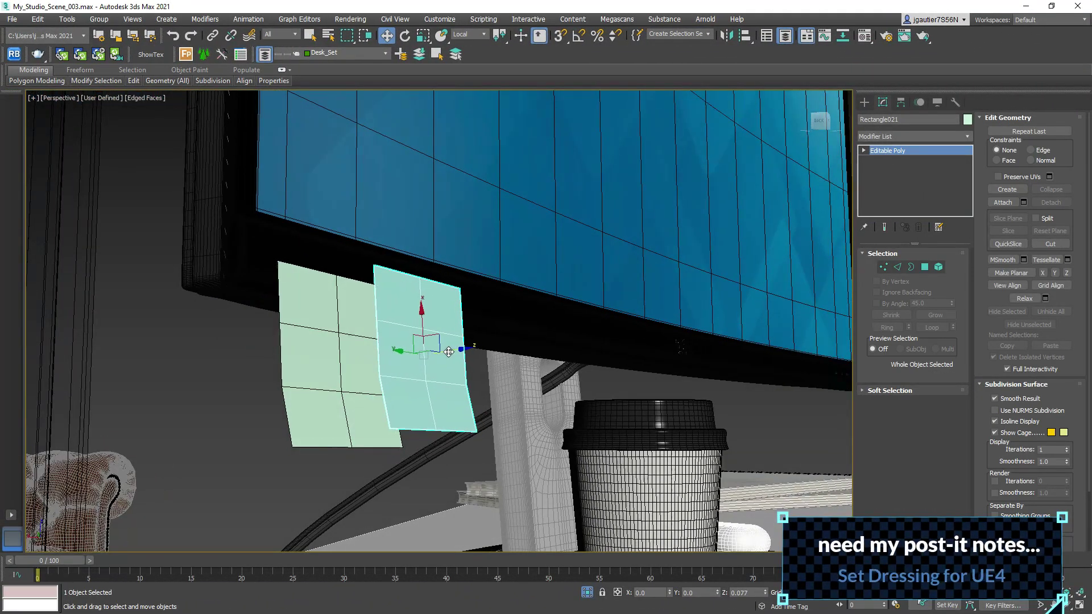
left_click(899, 266)
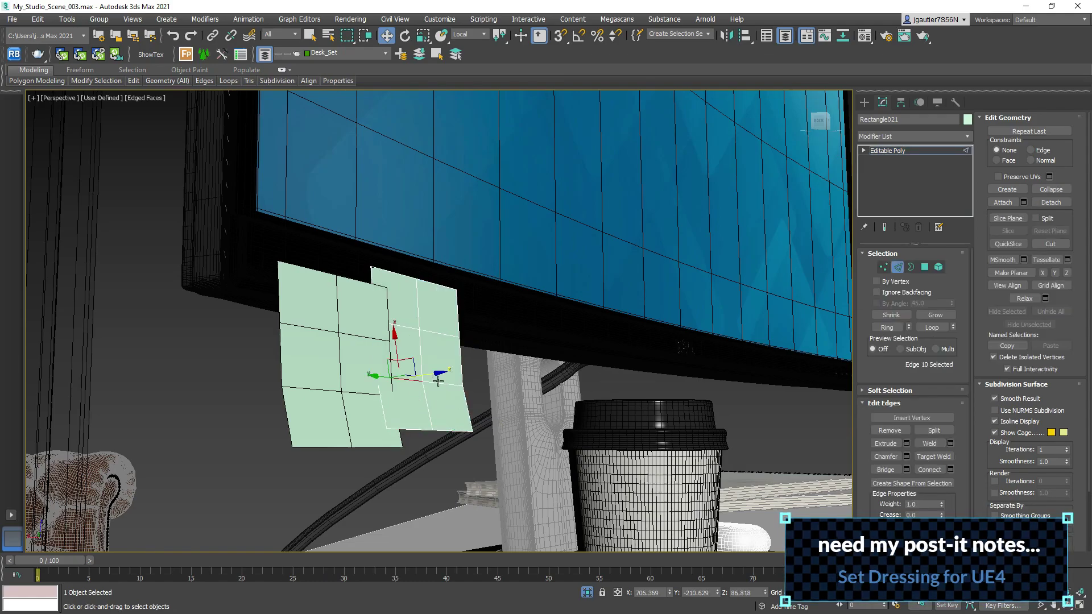
double_click(450, 327)
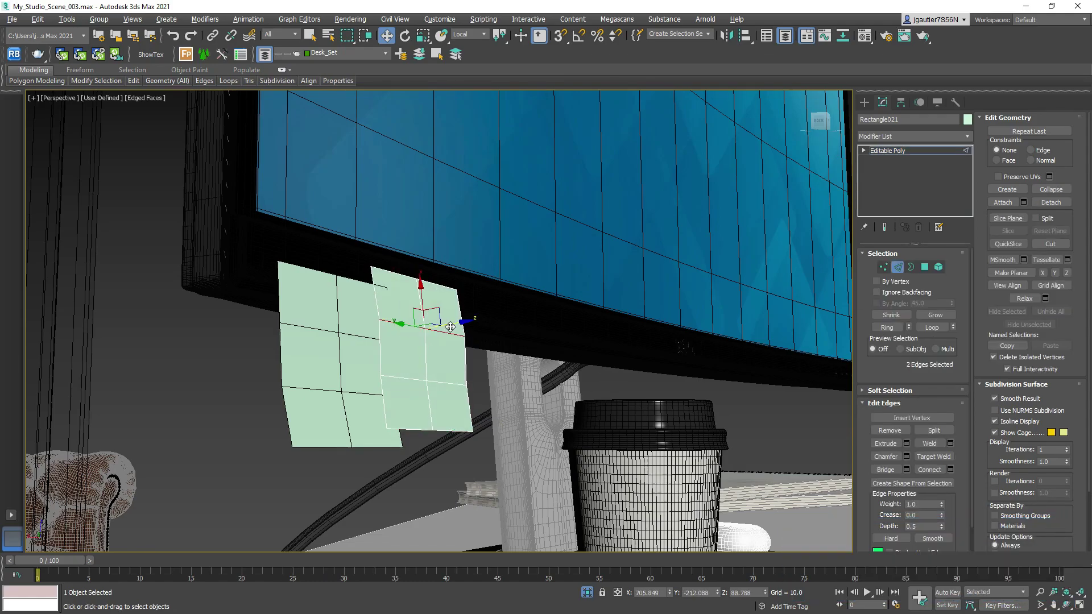
middle_click_drag(451, 327, 361, 309, "alt")
scroll(420, 345, "up", 5)
scroll(420, 344, "down", 3)
middle_click_drag(420, 345, 517, 192, "alt")
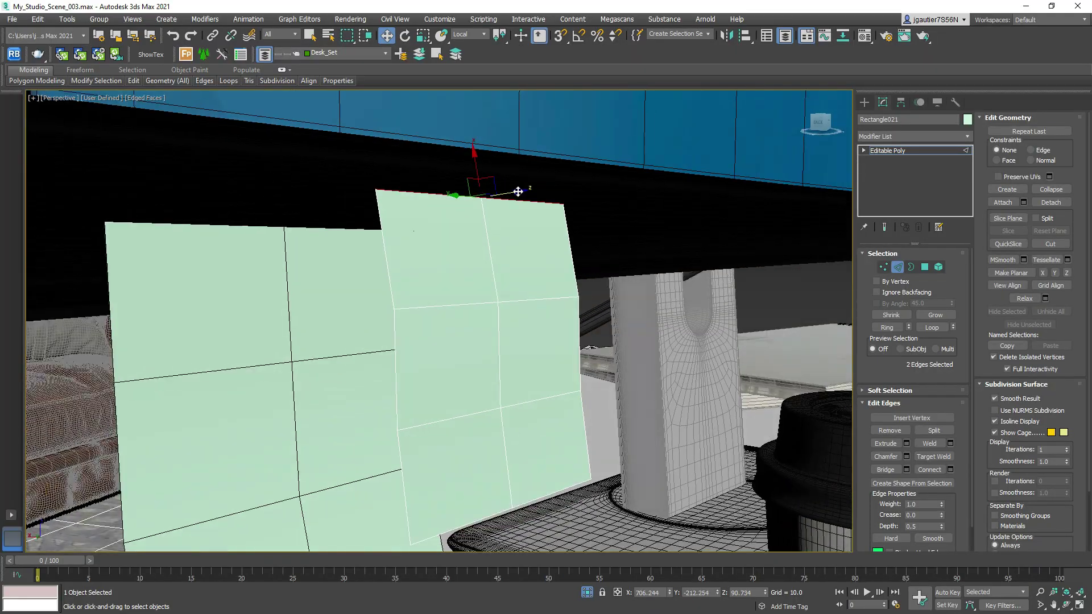
scroll(458, 315, "down", 5)
mouse_move(458, 315)
middle_mouse_down("alt")
mouse_move(480, 293)
mouse_move(419, 311)
mouse_move(432, 302)
middle_mouse_up("alt")
- Adjust the note's vertices so it curls away from the screen
left_click(896, 270)
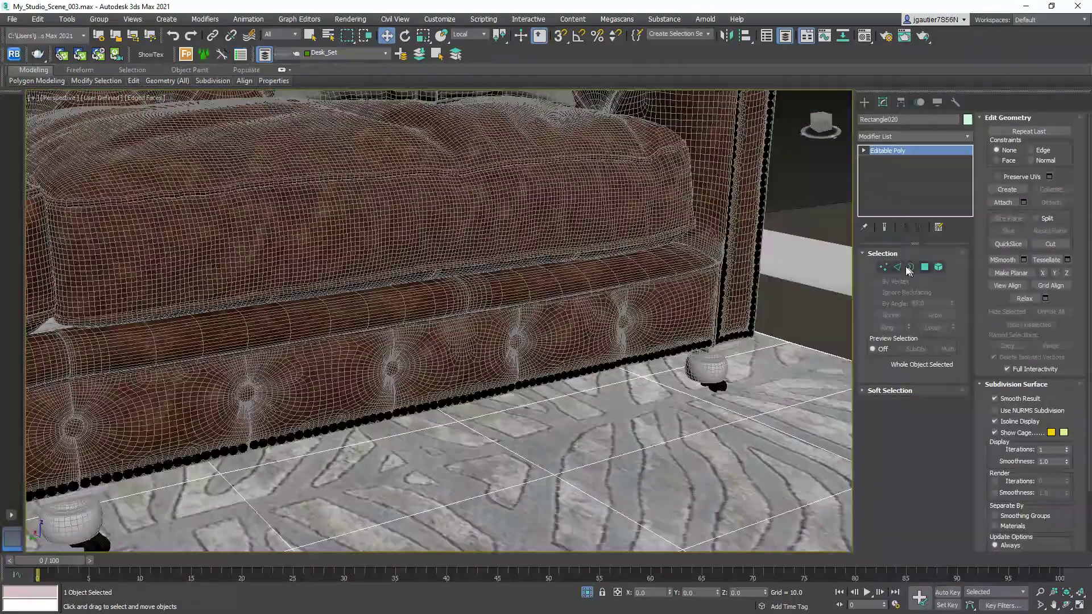
key("1")
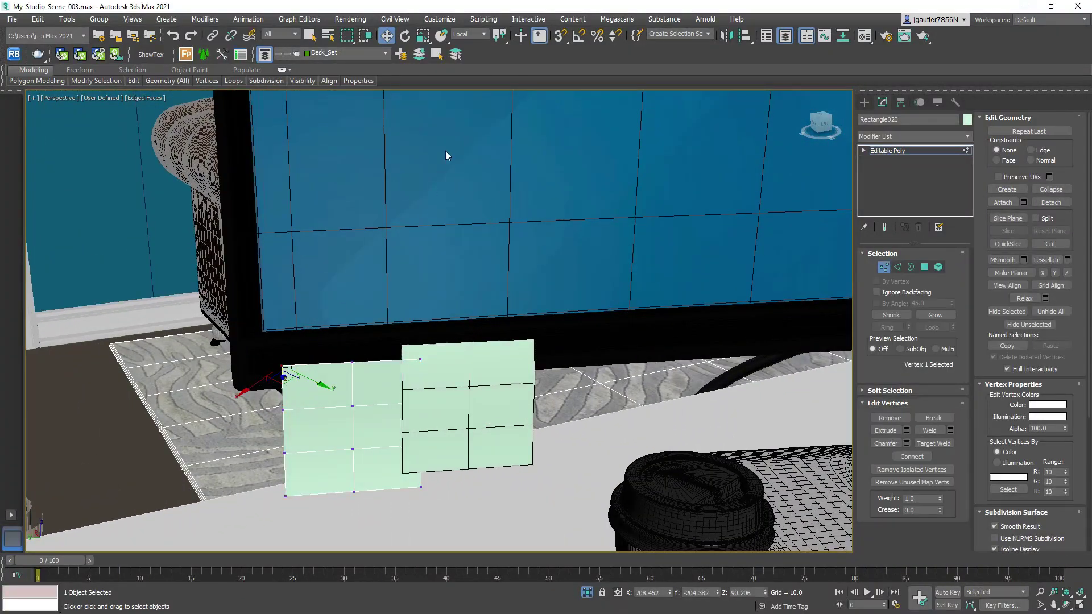
middle_click_drag(364, 239, 259, 360, "alt")
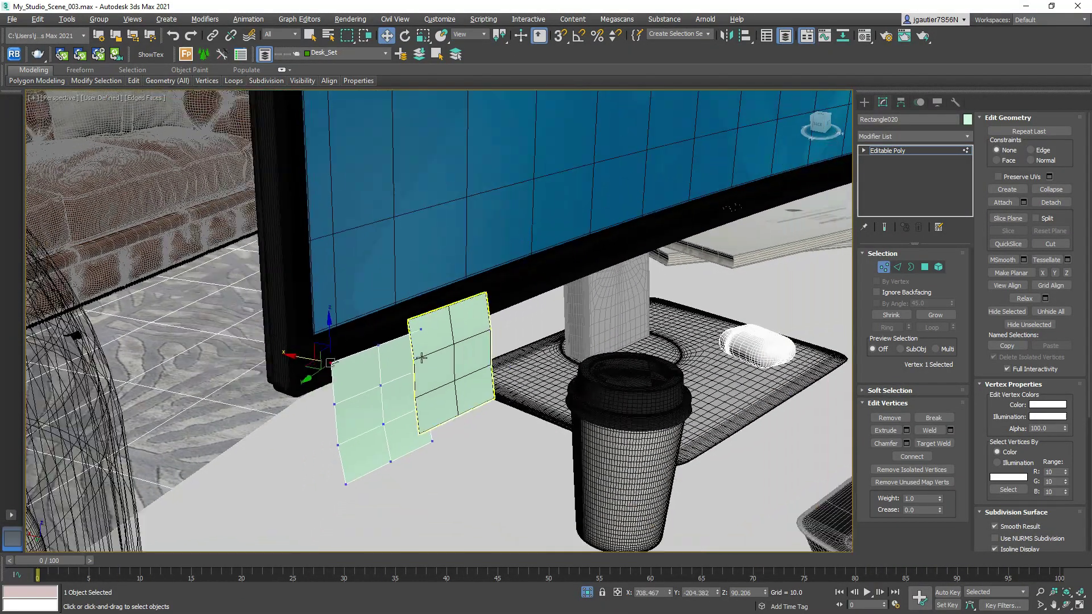
left_click(883, 266)
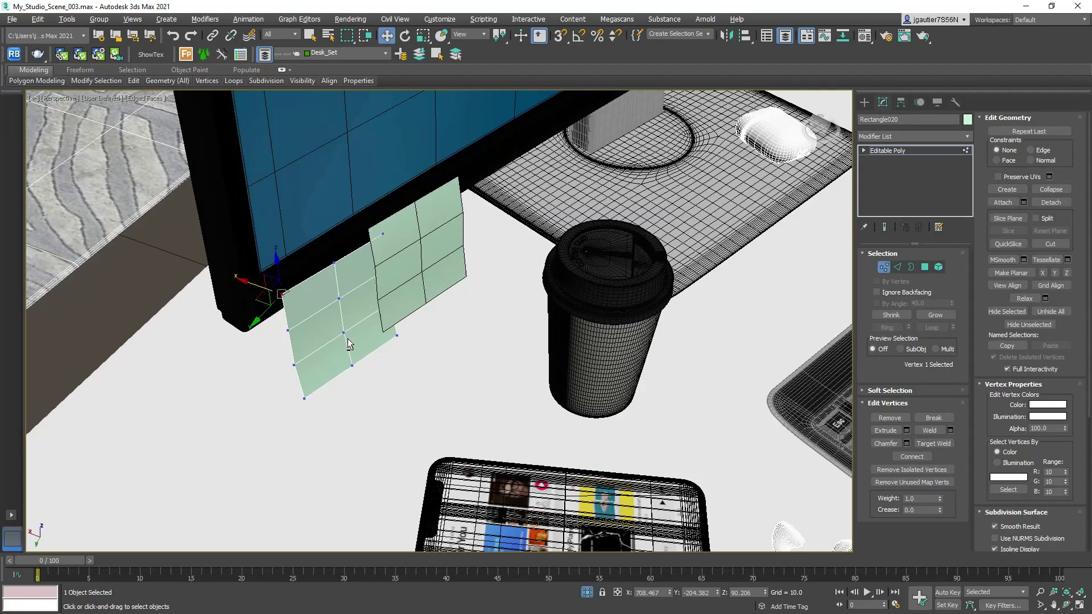
middle_click_drag(347, 339, 445, 316, "alt")
- Clone a third post-it note beside the others under the monitor
left_click_drag(375, 352, 582, 352, "shift")
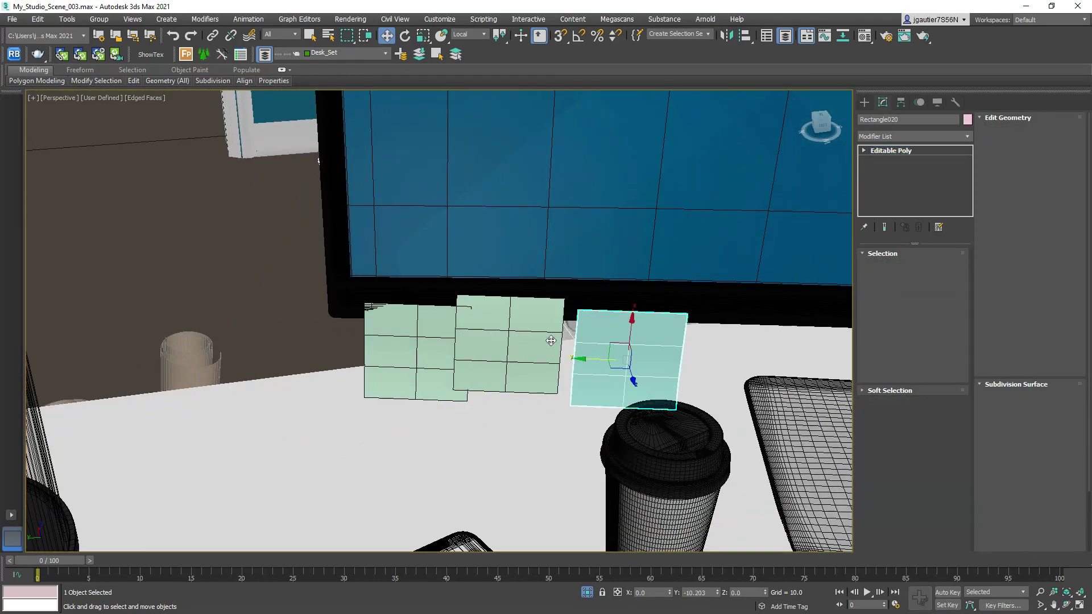
left_click(555, 358)
scroll(580, 316, "up", 3)
mouse_move(580, 315)
middle_mouse_down("alt")
mouse_move(551, 351)
mouse_move(592, 320)
middle_mouse_up("alt")
- Select the post-it corner vertices to move under the monitor
key("1")
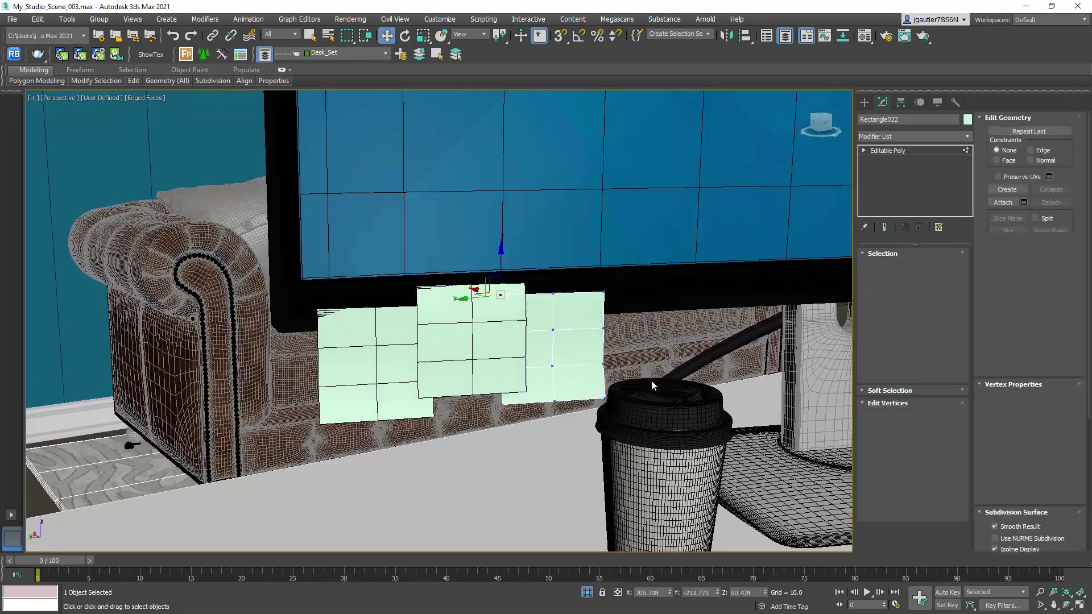
middle_click_drag(650, 380, 609, 409, "alt")
left_click_drag(609, 409, 470, 392)
middle_click_drag(470, 392, 545, 369, "alt")
middle_click_drag(448, 366, 510, 362, "alt")
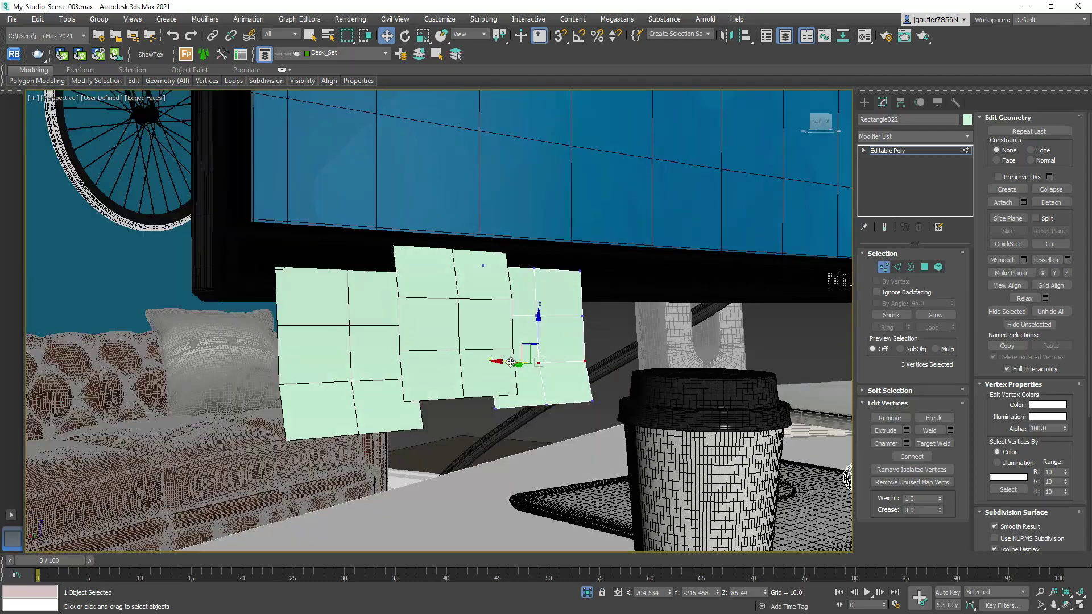
mouse_move(592, 309)
middle_mouse_down("alt")
mouse_move(528, 247)
mouse_move(486, 262)
middle_mouse_up("alt")
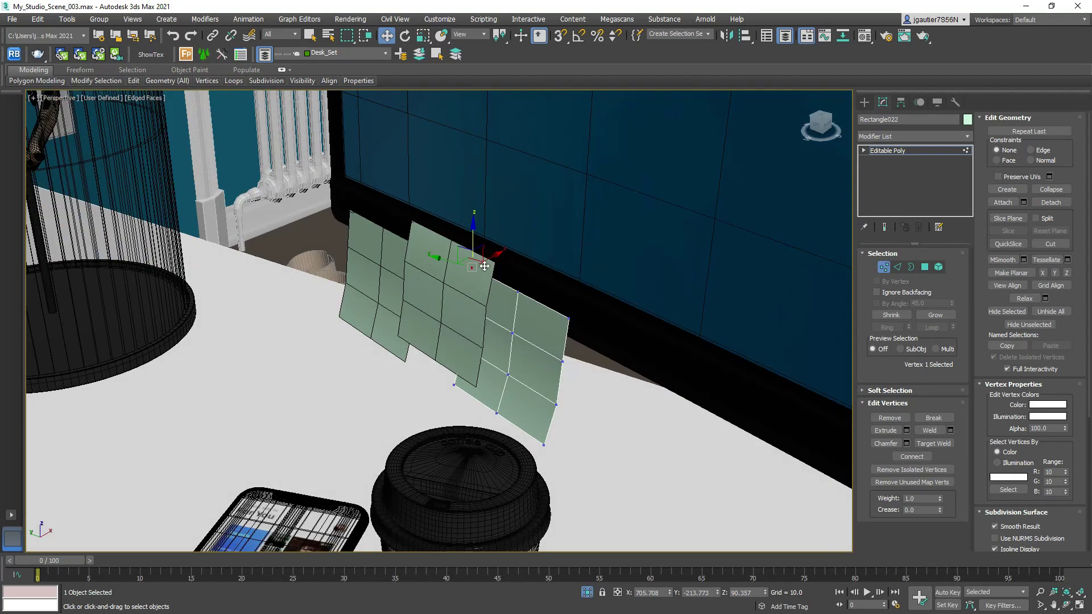
mouse_move(538, 301)
middle_mouse_down("alt")
mouse_move(558, 304)
mouse_move(552, 296)
mouse_move(502, 339)
middle_mouse_up("alt")
- Set the transform reference to Screen and turn on edged-faces viewport display
left_click(461, 51)
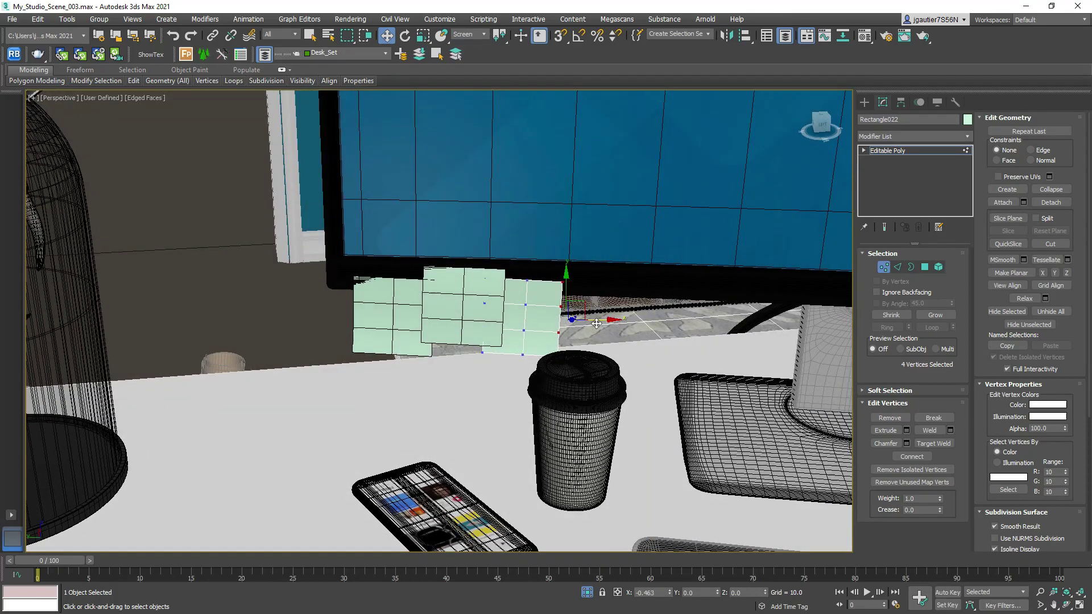
scroll(502, 339, "down", 5)
scroll(503, 339, "up", 6)
scroll(502, 339, "down", 5)
scroll(674, 461, "up", 4)
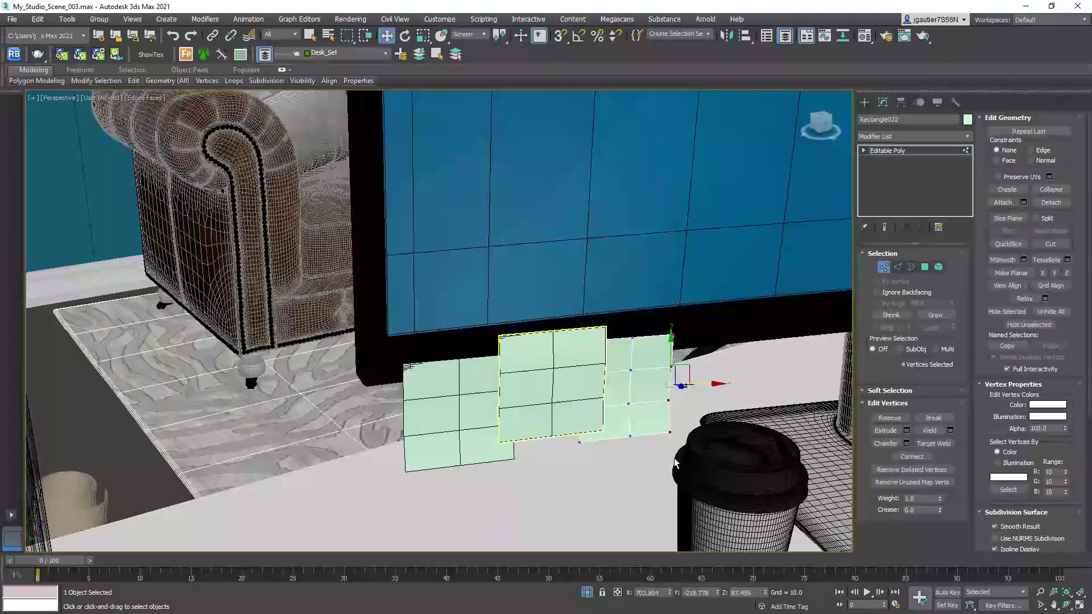
left_click(65, 98)
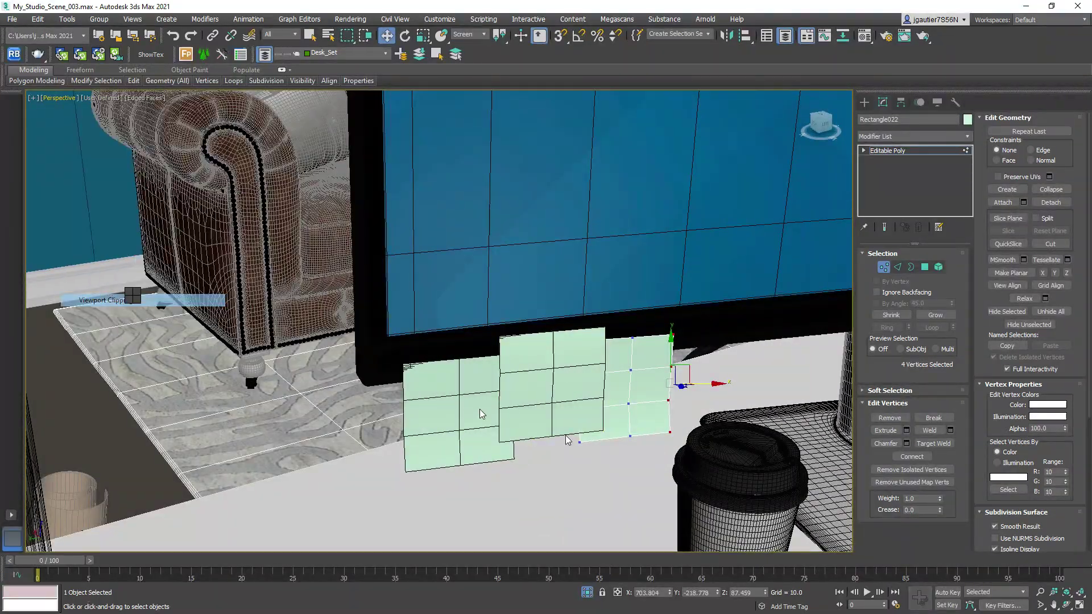
left_click(102, 98)
left_click(146, 98)
- Check a vertex on the leftmost post-it, then select the rightmost post-it sheet
left_click(59, 98)
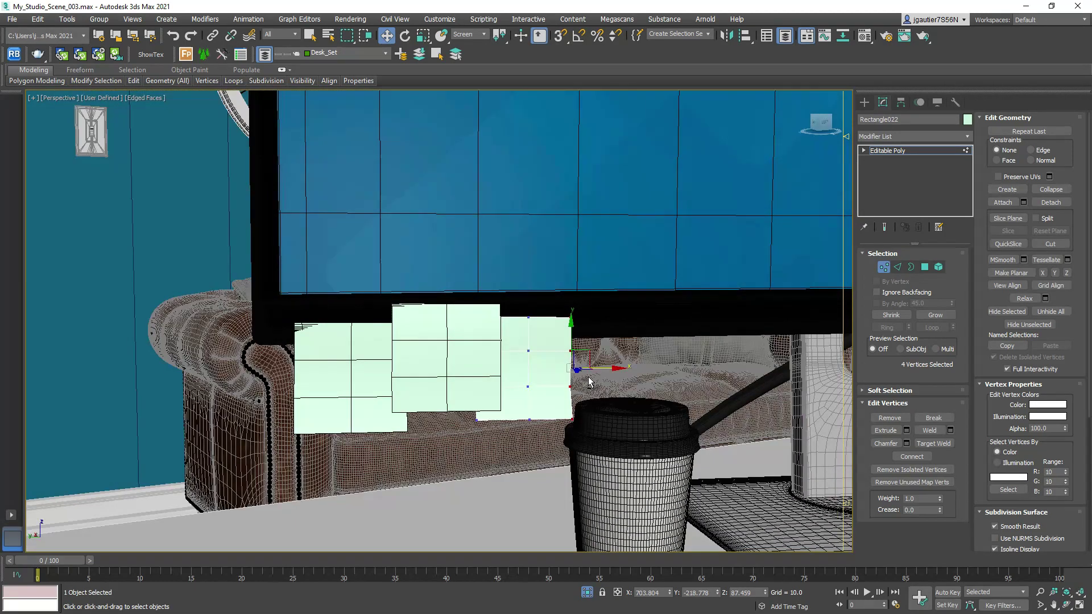
mouse_move(846, 501)
middle_mouse_down("alt")
mouse_move(479, 368)
mouse_move(449, 398)
mouse_move(471, 386)
mouse_move(404, 384)
mouse_move(845, 298)
middle_mouse_up("alt")
left_click(438, 401)
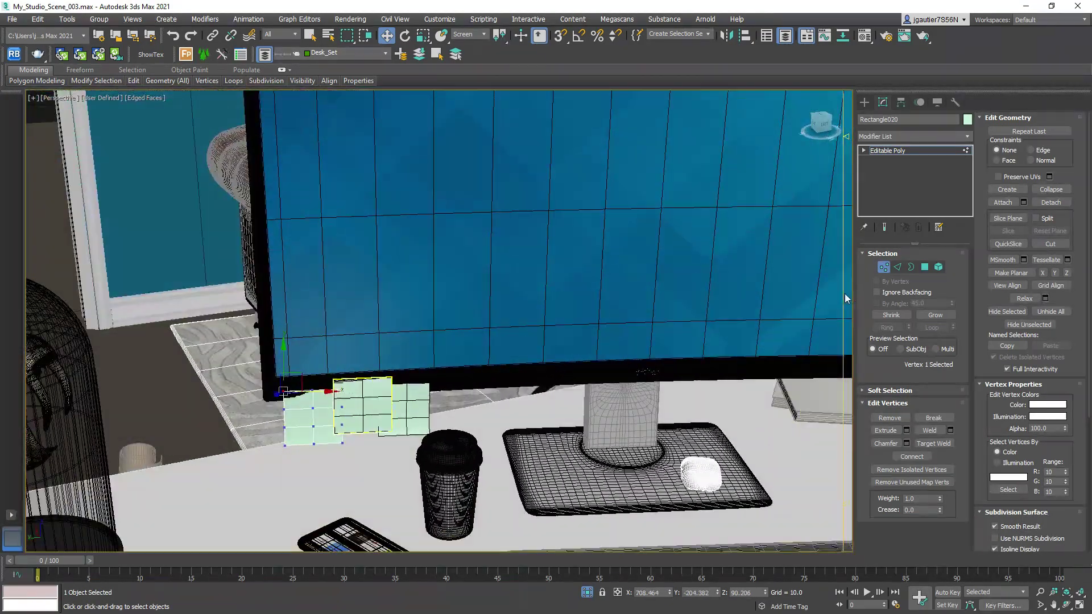
left_click(882, 267)
middle_click_drag(883, 267, 397, 394, "alt")
left_click(427, 415)
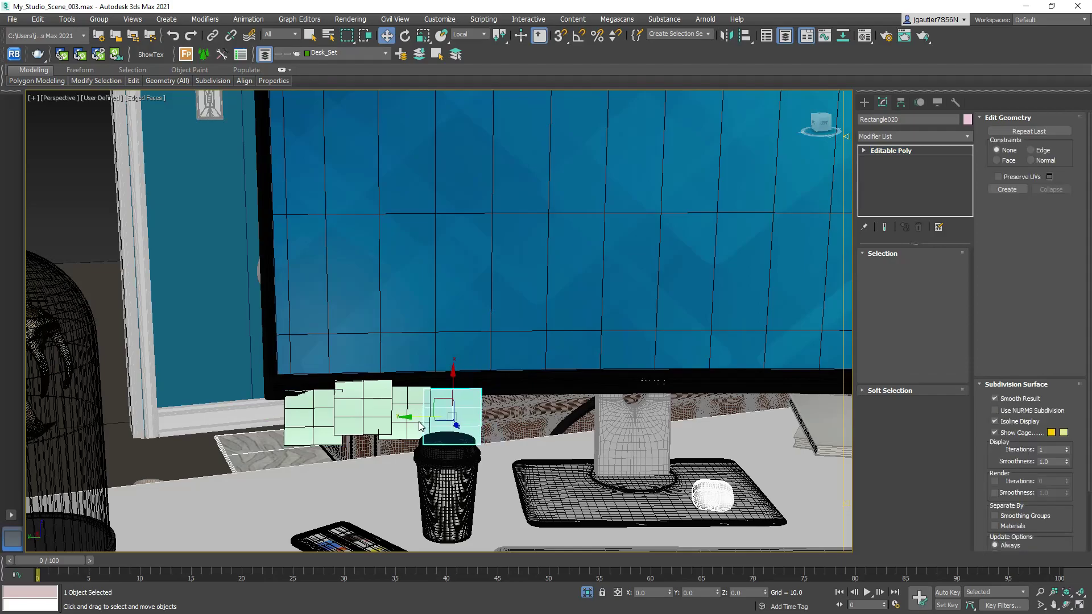
mouse_move(463, 373)
middle_mouse_down("alt")
mouse_move(441, 456)
mouse_move(440, 404)
middle_mouse_up("alt")
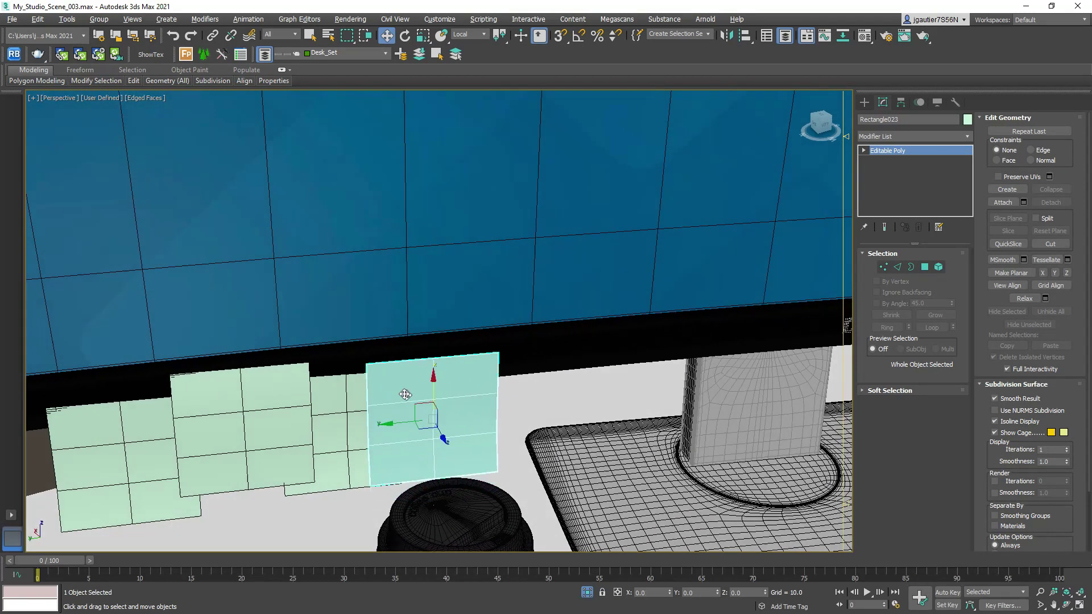
- Tilt the rightmost post-it at an angle in Local space and nudge it lower
key("e")
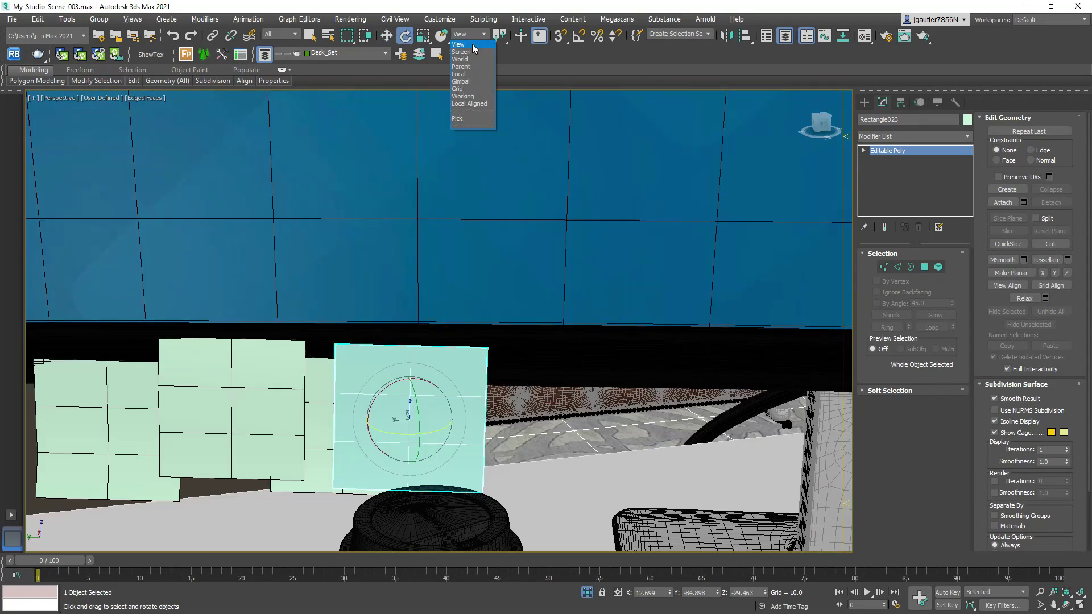
left_click(458, 73)
middle_click_drag(458, 74, 414, 390, "alt")
left_click_drag(438, 392, 420, 413)
middle_click_drag(420, 412, 376, 416, "alt")
key("w")
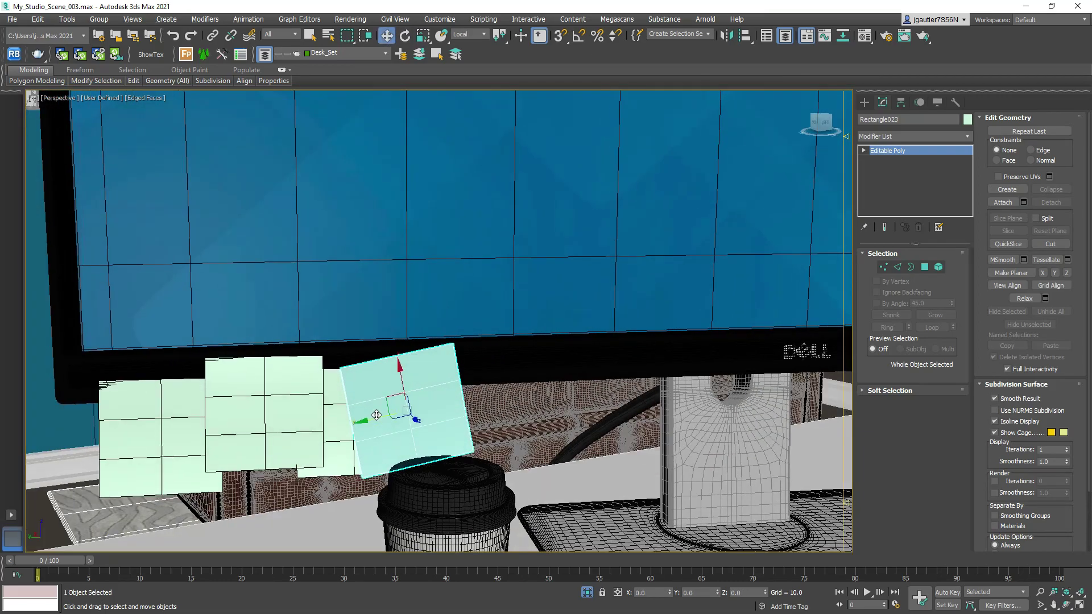
left_click_drag(376, 416, 380, 420)
mouse_move(379, 419)
middle_mouse_down("alt")
mouse_move(438, 407)
mouse_move(401, 446)
middle_mouse_up("alt")
- Set transform axes to Local and select the middle post-it sheet
key("2")
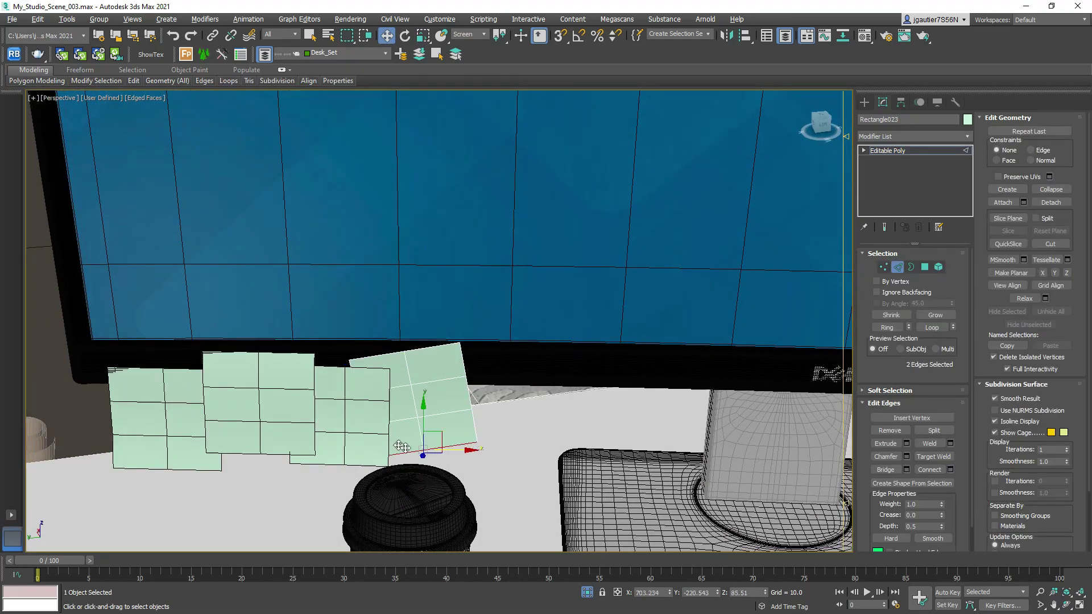
left_click(468, 35)
left_click(463, 79)
mouse_move(463, 80)
middle_mouse_down("alt")
mouse_move(455, 452)
mouse_move(412, 393)
middle_mouse_up("alt")
left_click(393, 398)
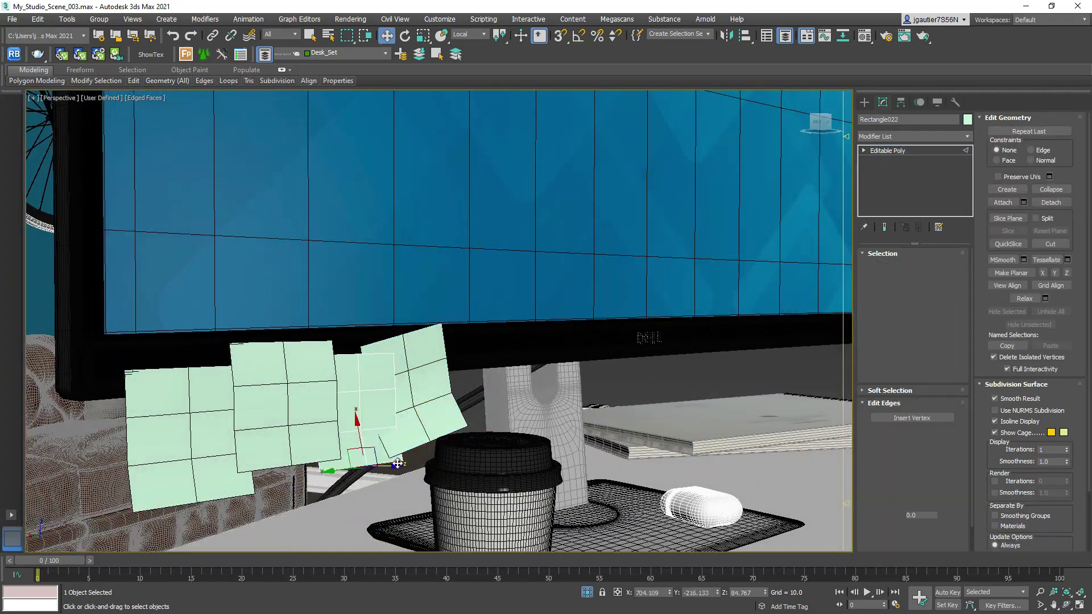
mouse_move(391, 470)
middle_mouse_down("alt")
mouse_move(370, 432)
mouse_move(376, 409)
middle_mouse_up("alt")
left_click(387, 397)
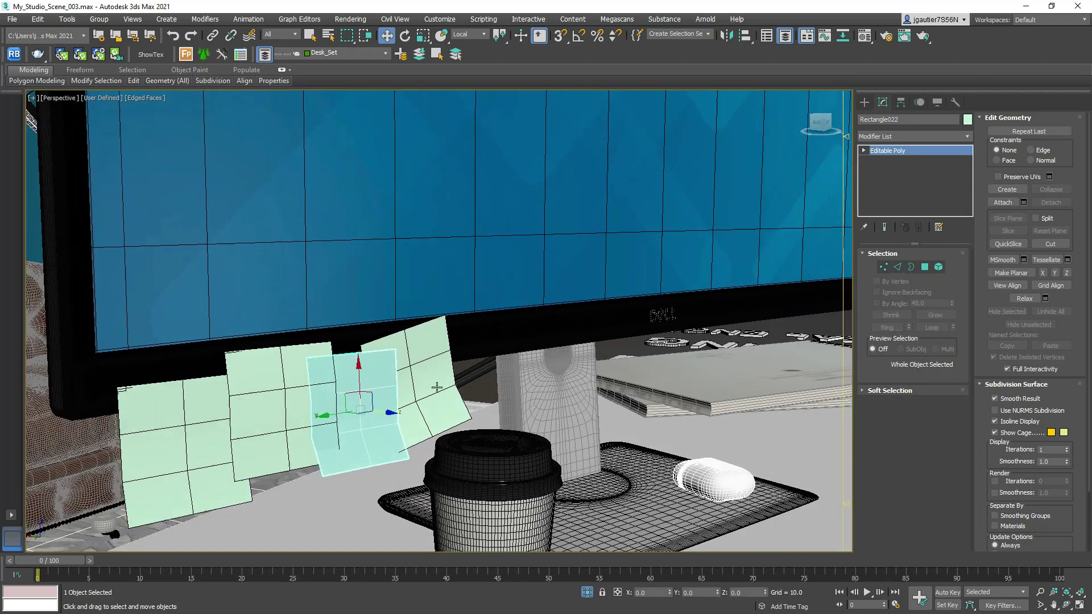
left_click(451, 441)
middle_click_drag(451, 441, 451, 445, "alt")
left_click(426, 393)
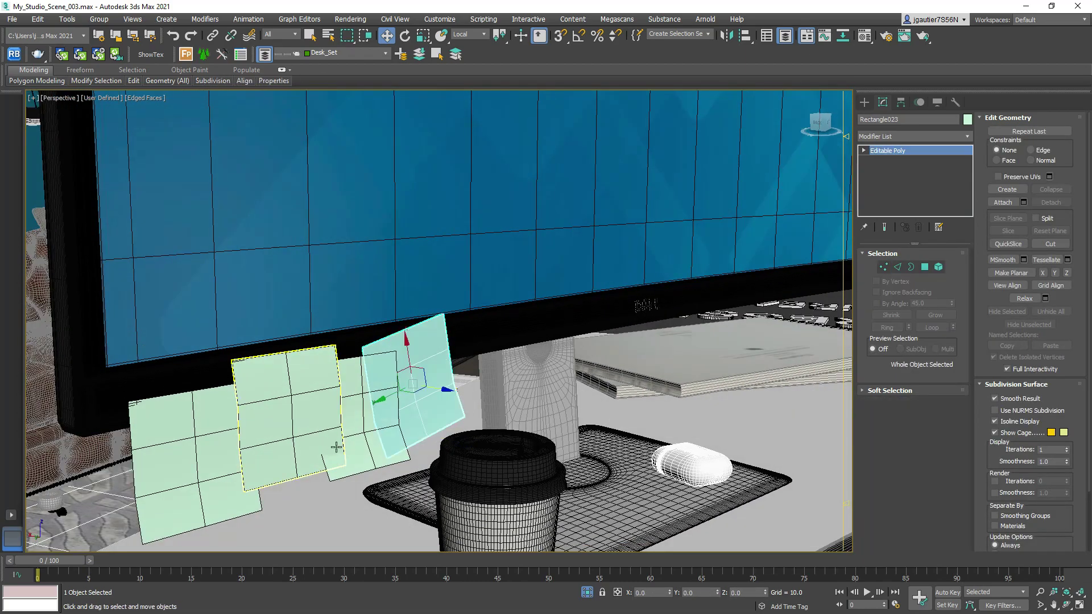
middle_click_drag(426, 393, 736, 325, "alt")
- Select a vertical edge on the left post-it to bend it
key("2")
left_click(307, 486)
mouse_move(307, 486)
middle_mouse_down("alt")
mouse_move(326, 479)
mouse_move(345, 355)
mouse_move(406, 383)
middle_mouse_up("alt")
left_click(288, 472)
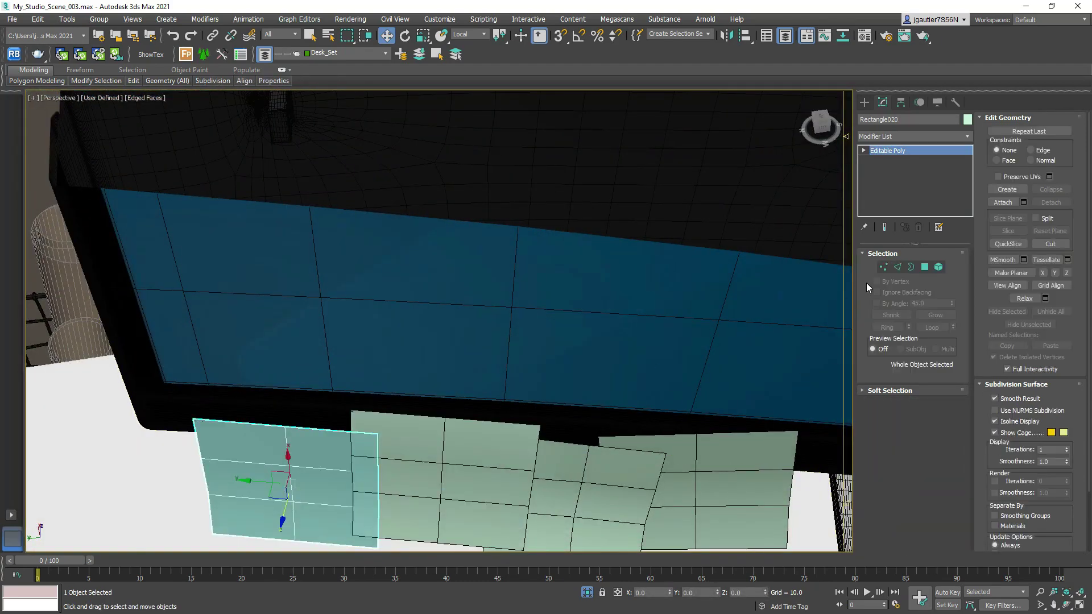
key("2")
mouse_move(278, 456)
middle_mouse_down("alt")
mouse_move(366, 439)
mouse_move(317, 408)
mouse_move(390, 446)
middle_mouse_up("alt")
left_click(390, 447)
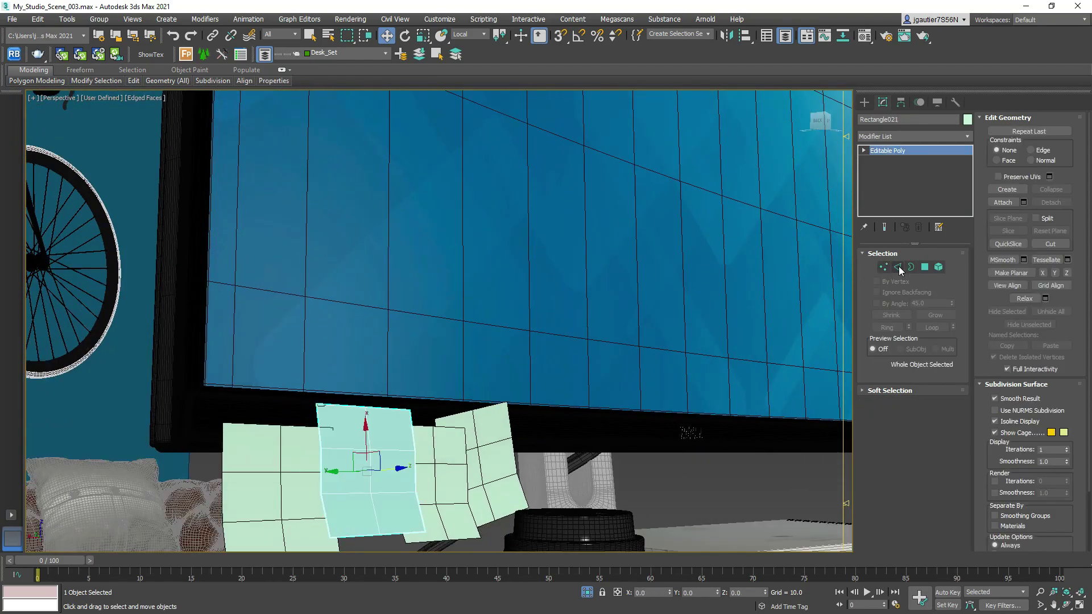
left_click(898, 266)
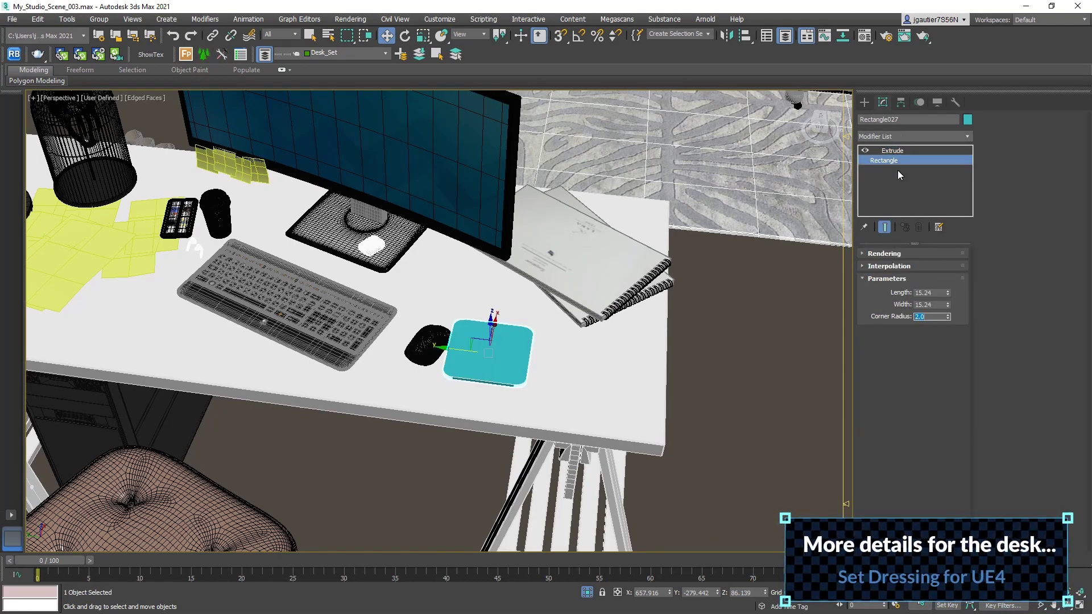
- Inspect and frame the new mouse pad from the top view, back in perspective
mouse_move(468, 364)
middle_mouse_down("alt")
mouse_move(468, 403)
mouse_move(492, 399)
middle_mouse_up("alt")
scroll(469, 404, "up", 3)
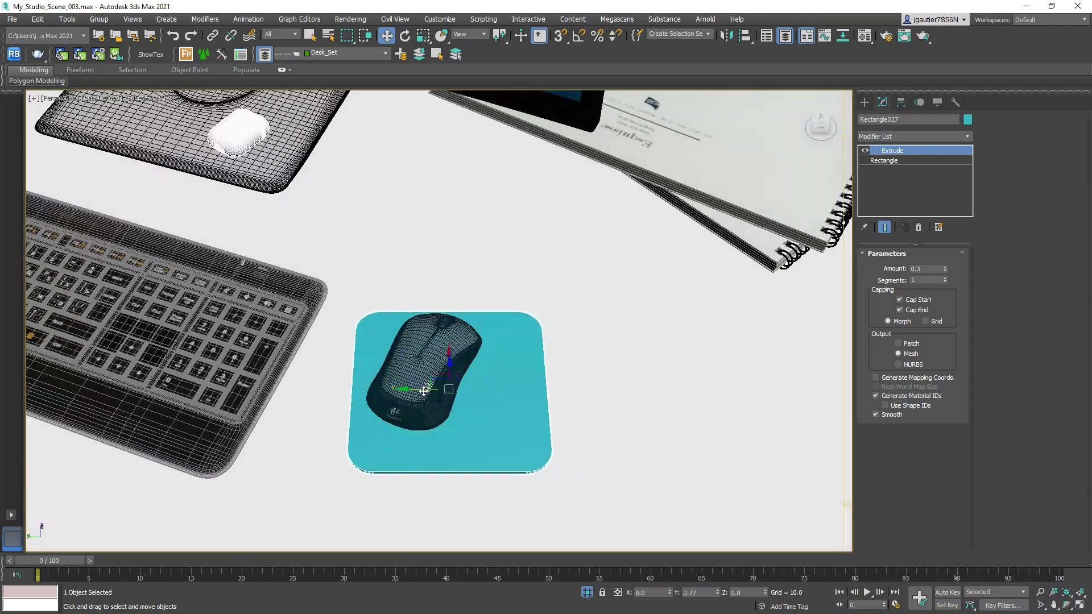
key("t")
key("z")
scroll(498, 323, "down", 5)
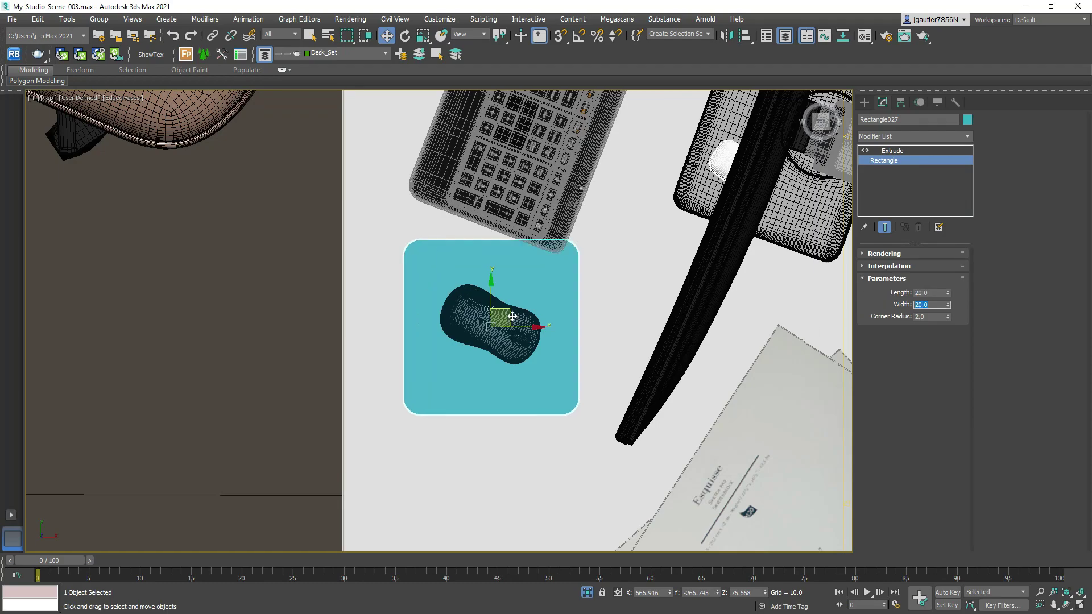
key("w")
- Select the mouse together with the mouse pad beneath it
key("shift+z")
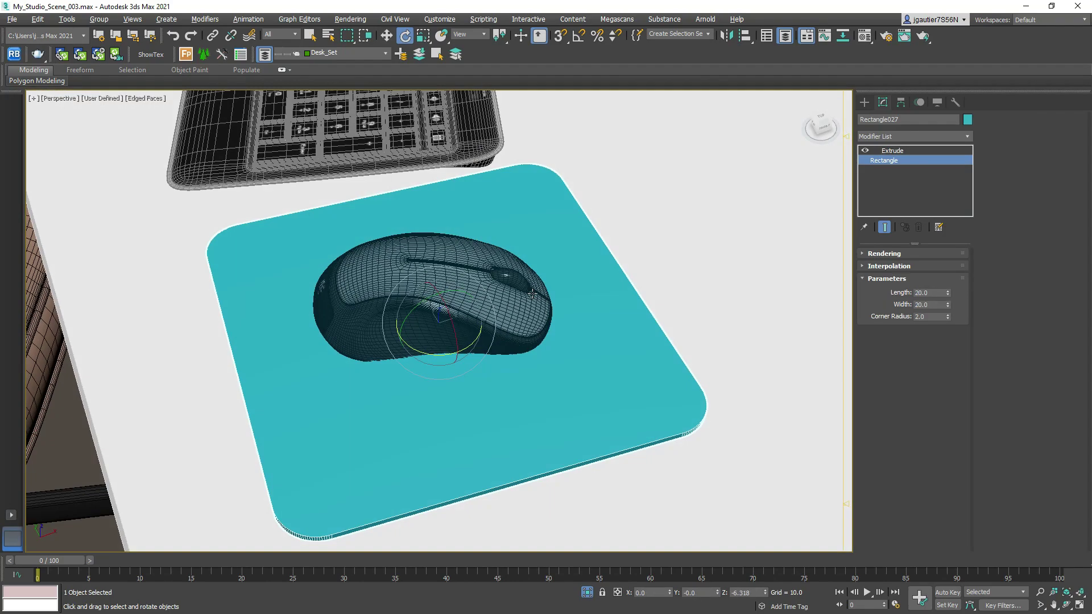
key("shift+z")
key("shift+z")
key("shift+z")
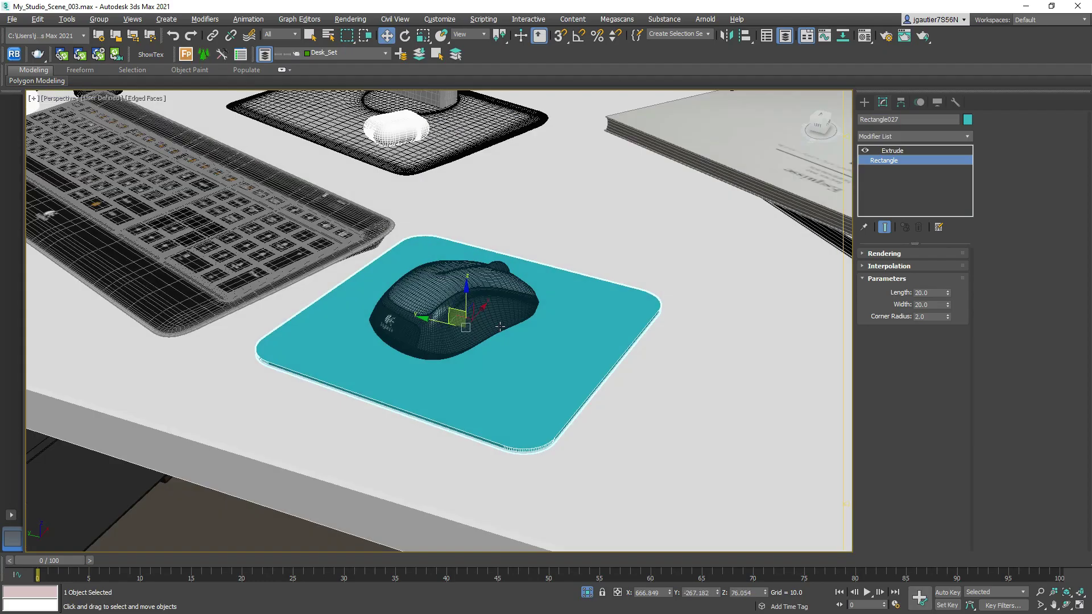
key("shift+z")
left_click(464, 301)
scroll(463, 295, "up", 2)
key("shift+z")
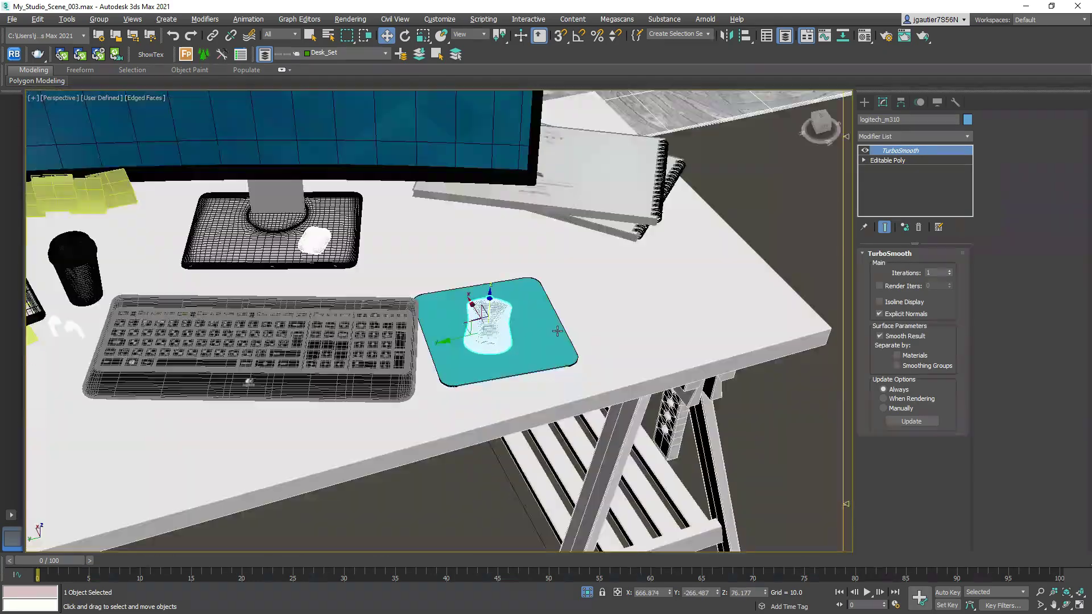
key("shift+z")
key("shift+z")
left_click(494, 329, "ctrl")
key("shift+z")
key("shift+z")
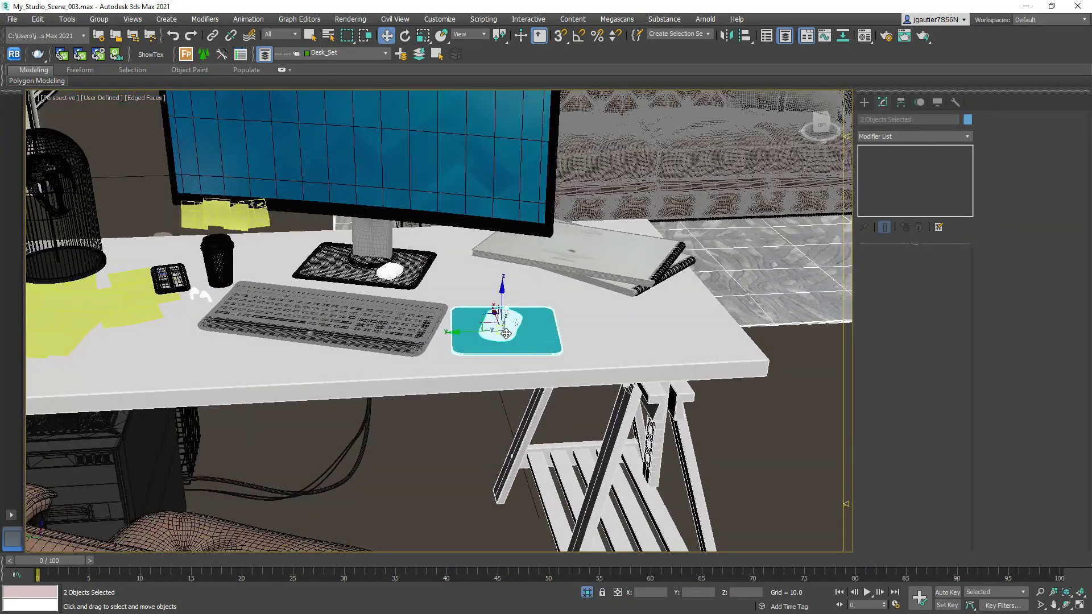
- Try rotating the selection with the desk, then undo back to the mouse selected
key("ctrl+z")
key("ctrl+z")
key("e")
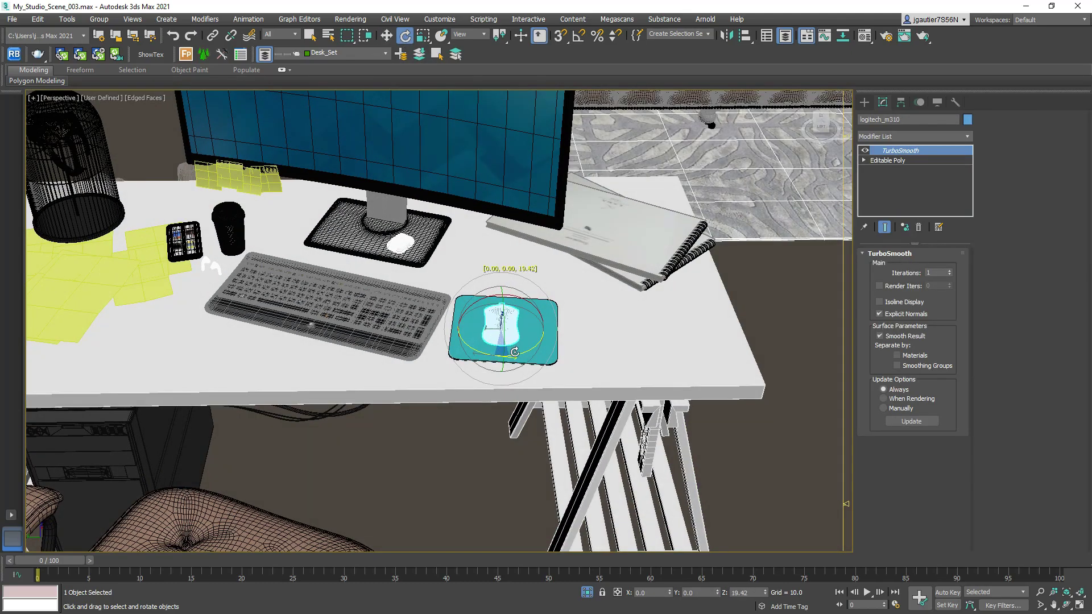
left_click(550, 371, "ctrl")
key("shift+z")
key("shift+z")
key("shift+z")
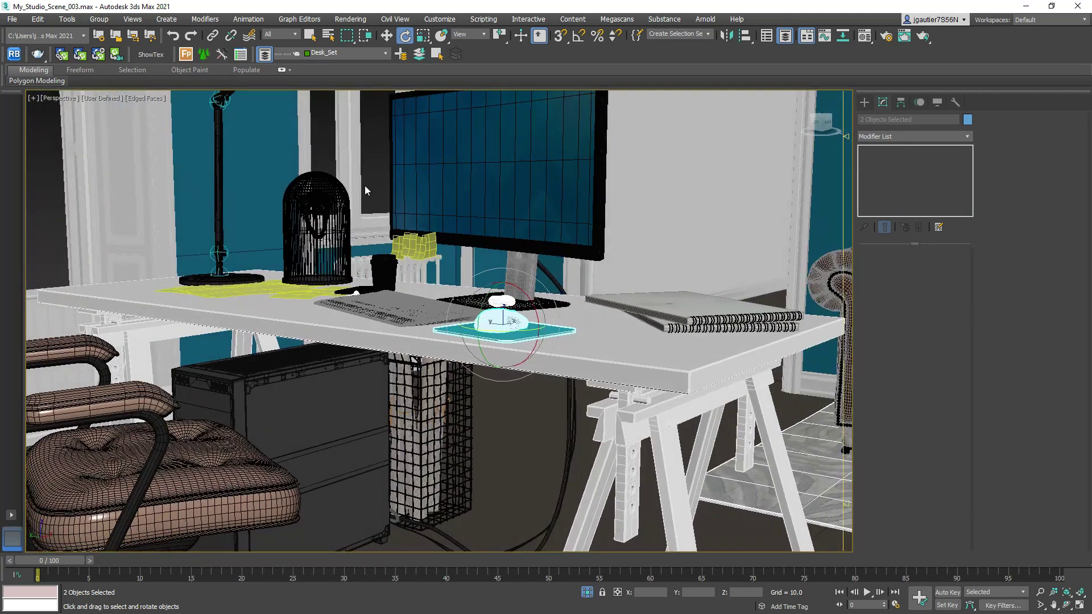
key("ctrl+d")
key("shift+z")
key("shift+z")
key("shift+z")
key("shift+z")
key("ctrl+z")
key("shift+z")
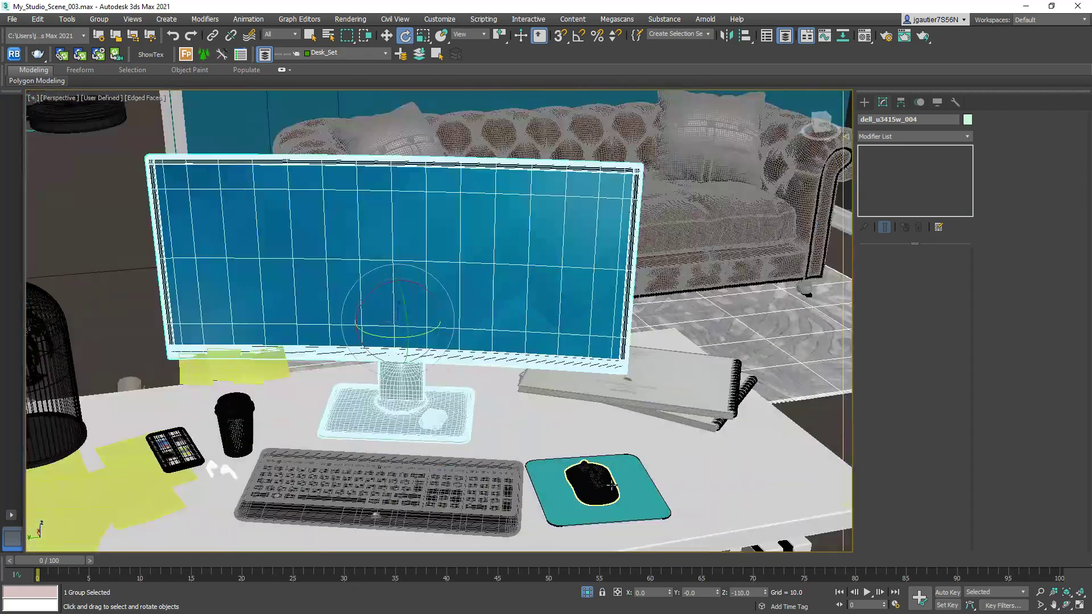
key("shift+z")
key("ctrl+z")
key("shift+z")
key("shift+z")
key("shift+z")
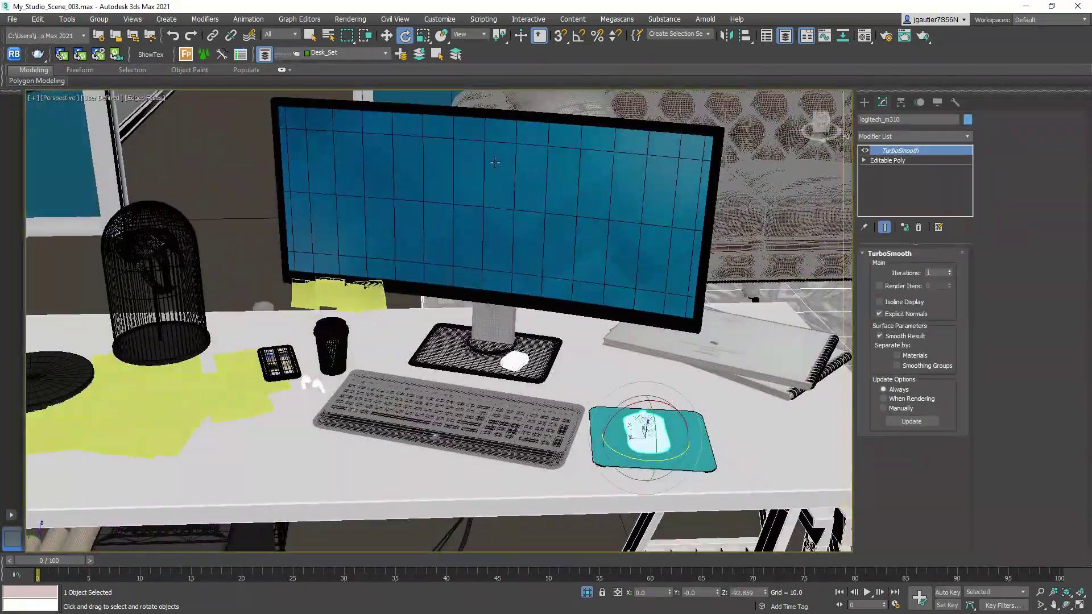
- Assign the black material from the scene materials to the mouse pad
left_click(864, 37)
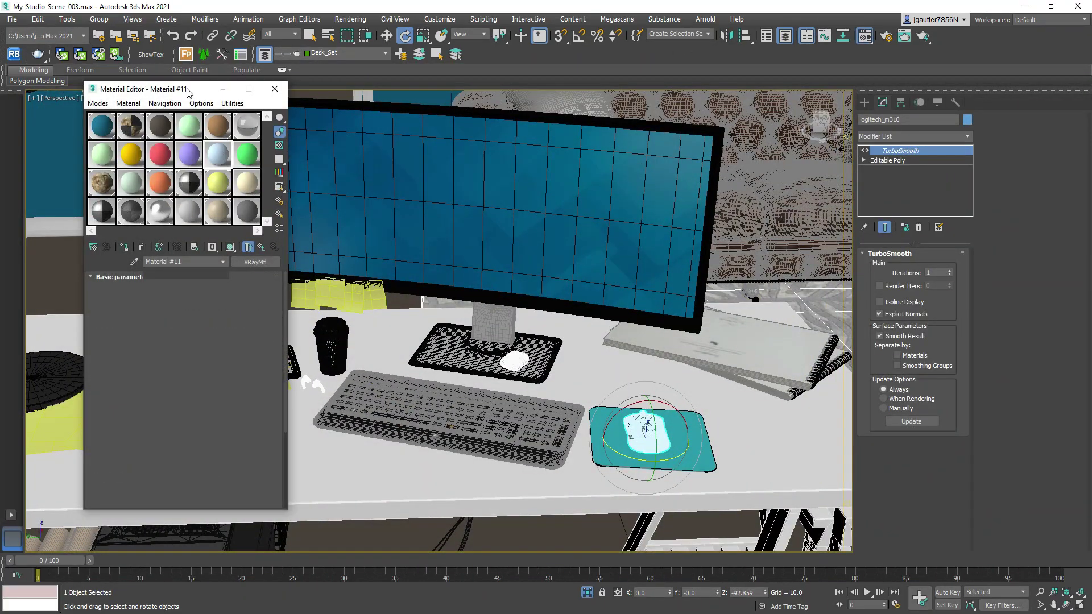
left_click_drag(188, 93, 473, 100)
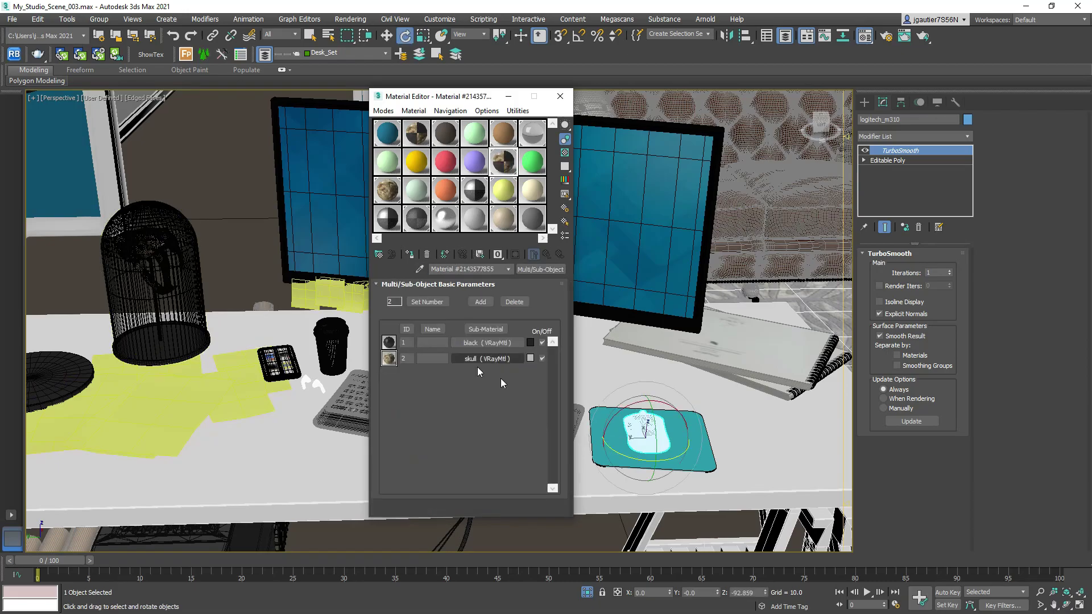
left_click(704, 451)
left_click(560, 96)
mouse_move(626, 341)
middle_mouse_down("alt")
mouse_move(630, 400)
mouse_move(512, 392)
middle_mouse_up("alt")
- Clone the green paper sheets in the top view to the desk's lower end
left_click(285, 398)
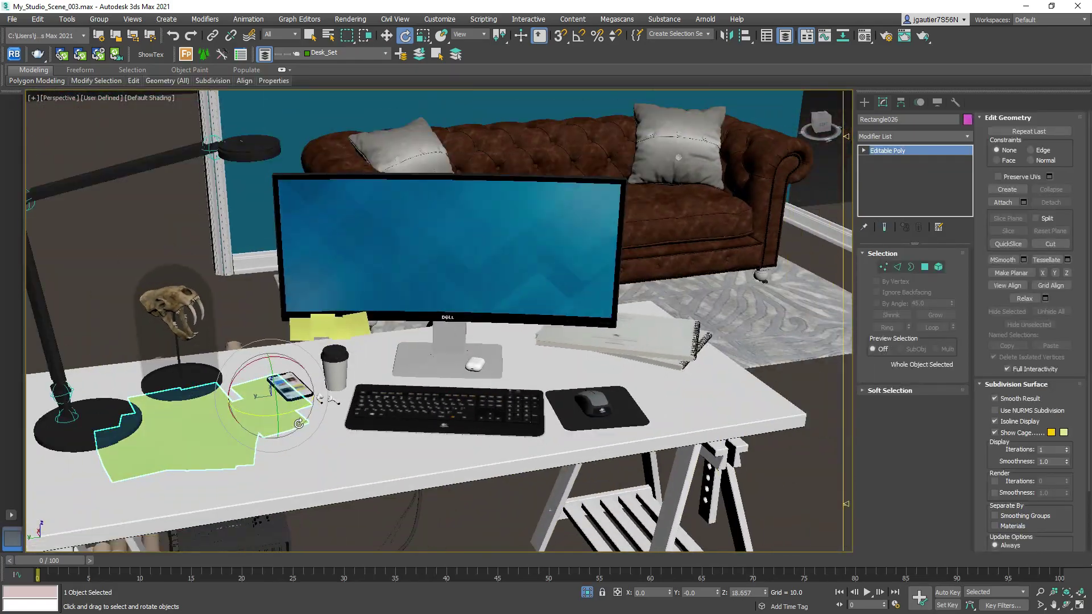
middle_click_drag(284, 398, 471, 396, "alt")
key("F4")
key("w")
key("t")
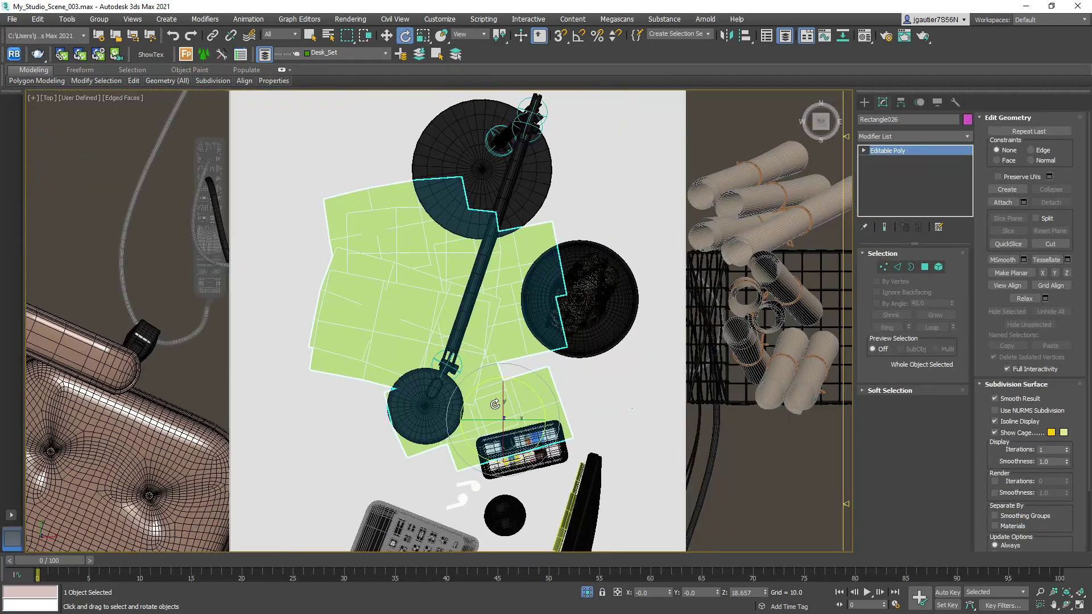
scroll(503, 252, "down", 3)
scroll(503, 252, "down", 1)
left_click_drag(503, 251, 538, 469, "shift")
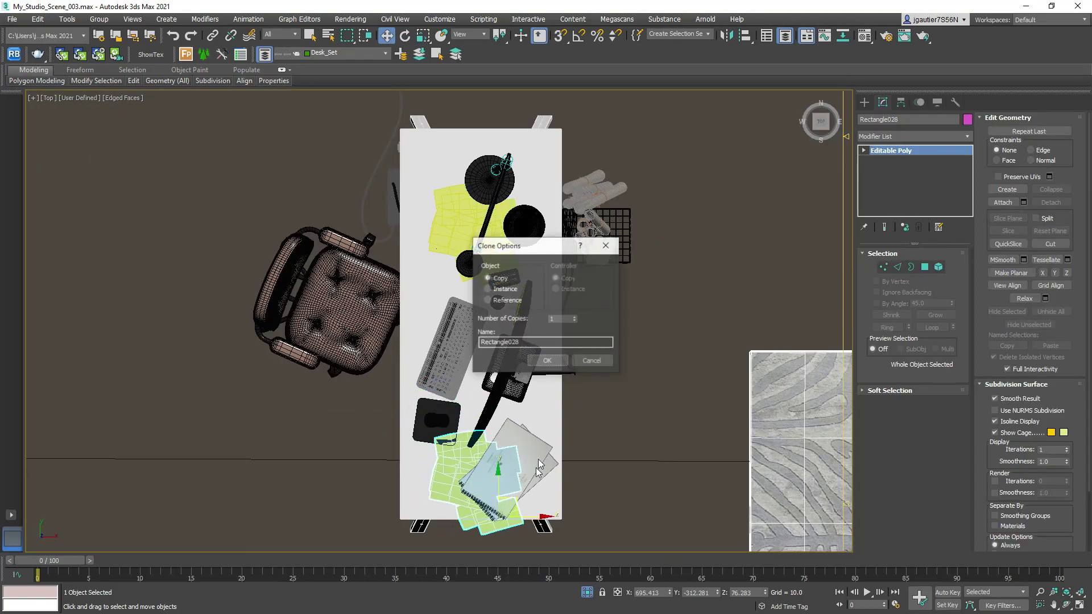
- Edit the paper copy sheet by sheet, selecting its individual sheets
right_click(556, 374)
left_click(597, 461)
key("shift+z")
left_click_drag(754, 416, 615, 309)
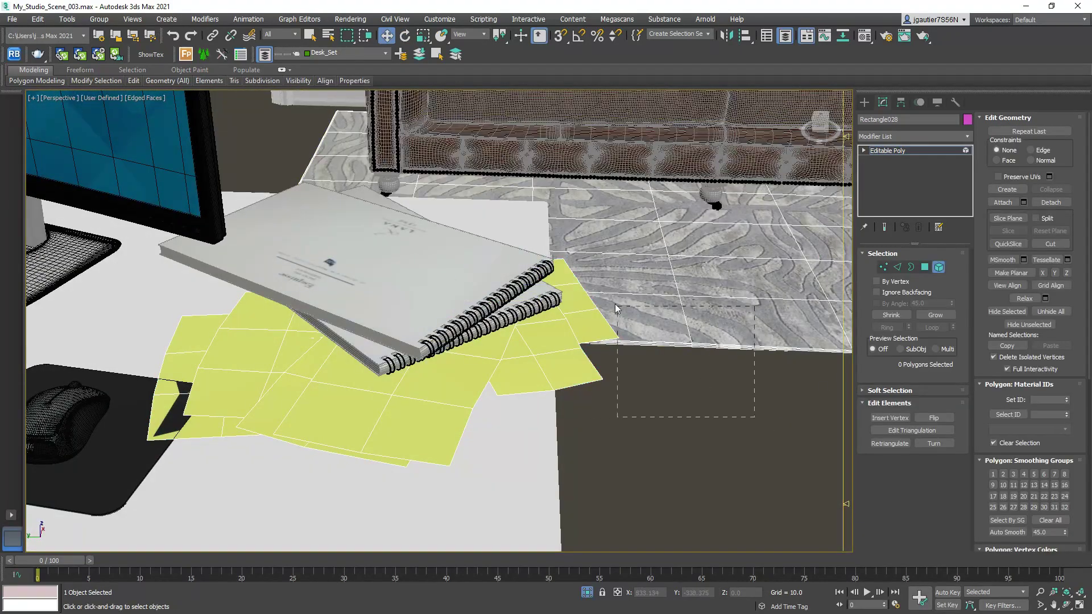
scroll(586, 291, "down", 5)
scroll(482, 367, "up", 4)
left_click(482, 367)
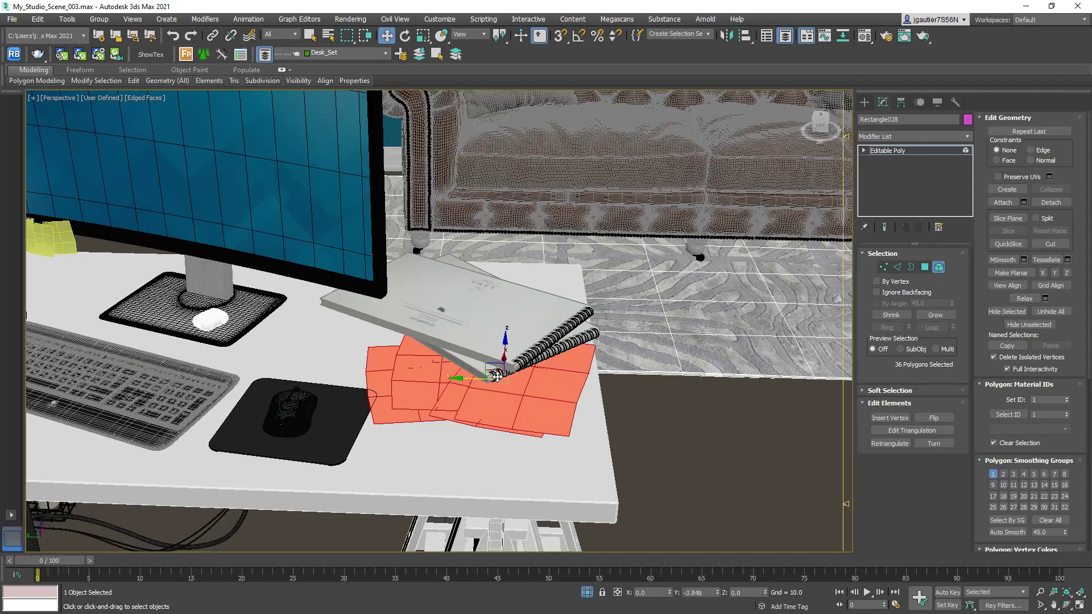
mouse_move(497, 376)
middle_mouse_down("alt")
mouse_move(551, 375)
mouse_move(572, 336)
middle_mouse_up("alt")
scroll(578, 363, "down", 2)
left_click(937, 267)
- Select the notebooks and the copied paper sheets for moving beneath them
mouse_move(455, 318)
middle_mouse_down("alt")
mouse_move(454, 364)
mouse_move(493, 64)
middle_mouse_up("alt")
left_click(453, 364, "ctrl")
left_click(461, 362, "ctrl")
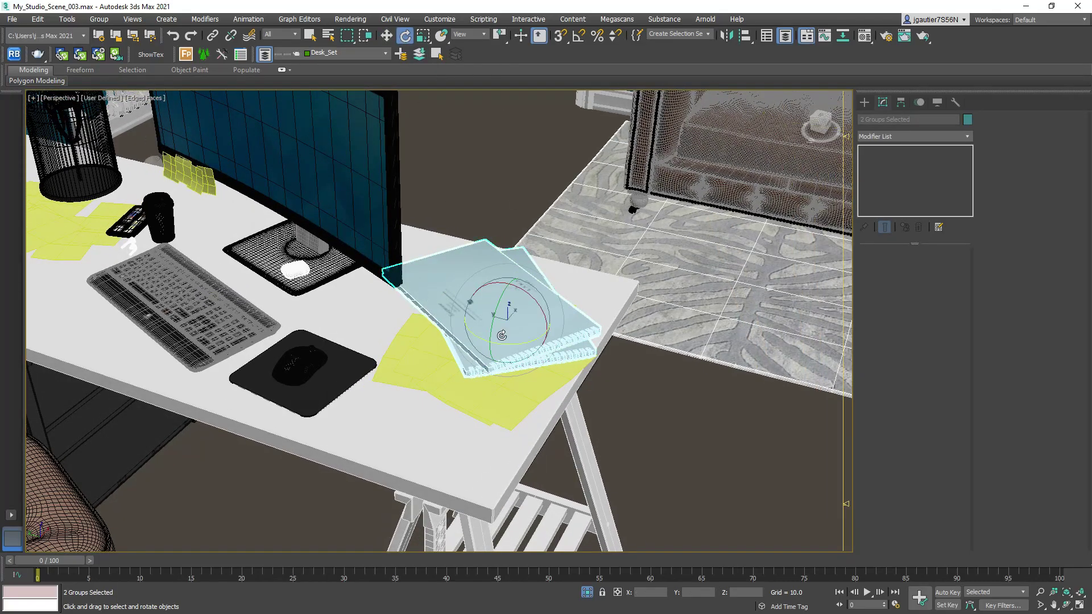
mouse_move(532, 336)
middle_mouse_down("alt")
mouse_move(317, 482)
mouse_move(495, 415)
middle_mouse_up("alt")
scroll(494, 415, "up", 3)
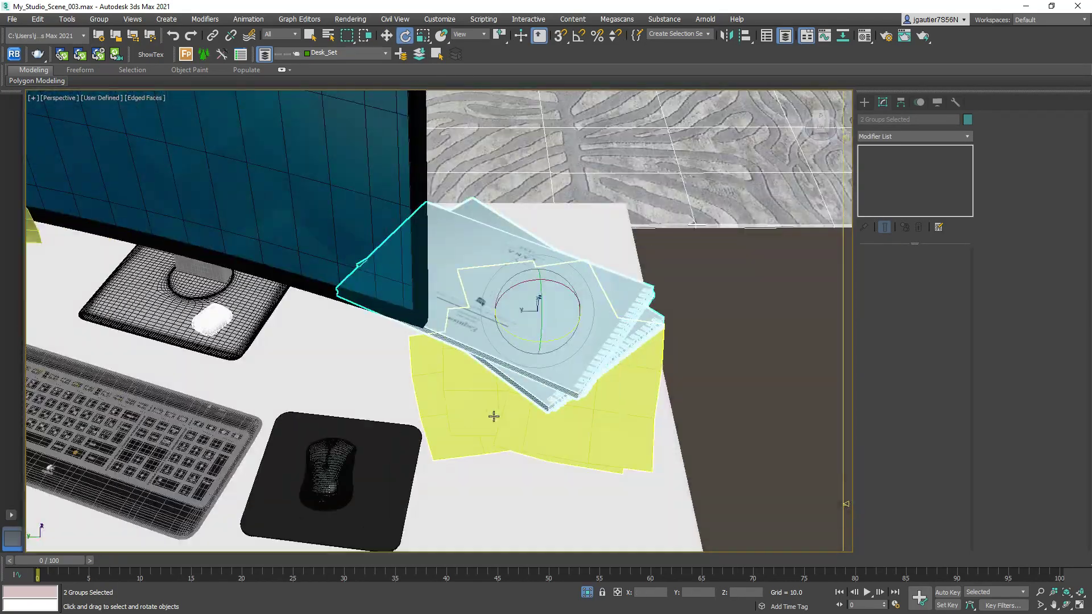
left_click(625, 357)
key("w")
mouse_move(612, 358)
middle_mouse_down("alt")
mouse_move(653, 321)
mouse_move(390, 540)
middle_mouse_up("alt")
- Select the mouse and its black pad beside the keyboard, then the small sticky note
left_click(319, 454)
middle_click_drag(318, 455, 307, 451, "alt")
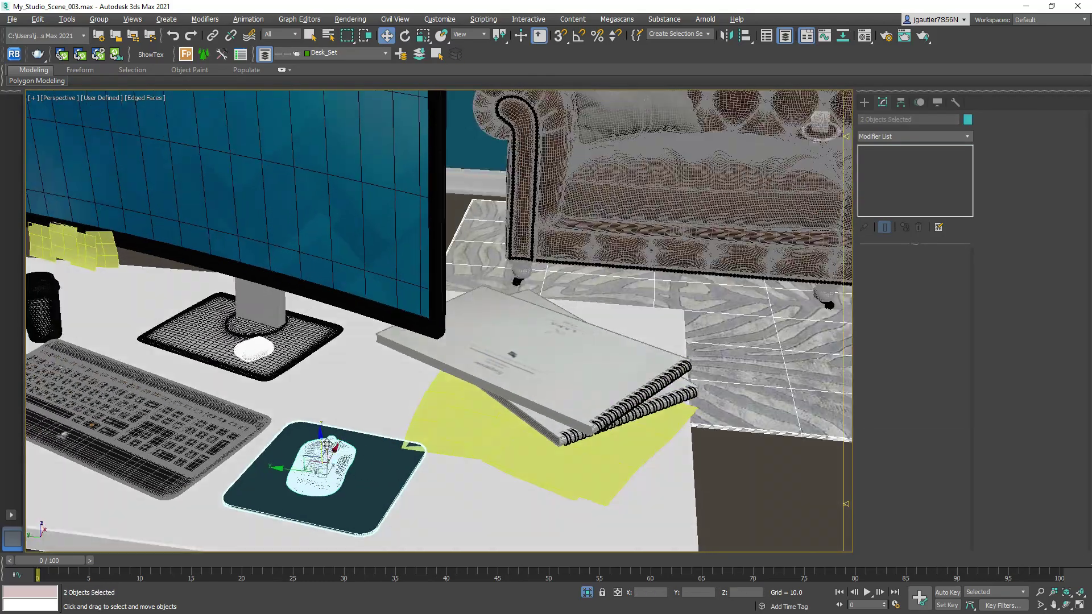
left_click(367, 495, "ctrl")
mouse_move(367, 494)
middle_mouse_down("alt")
mouse_move(401, 445)
mouse_move(410, 398)
middle_mouse_up("alt")
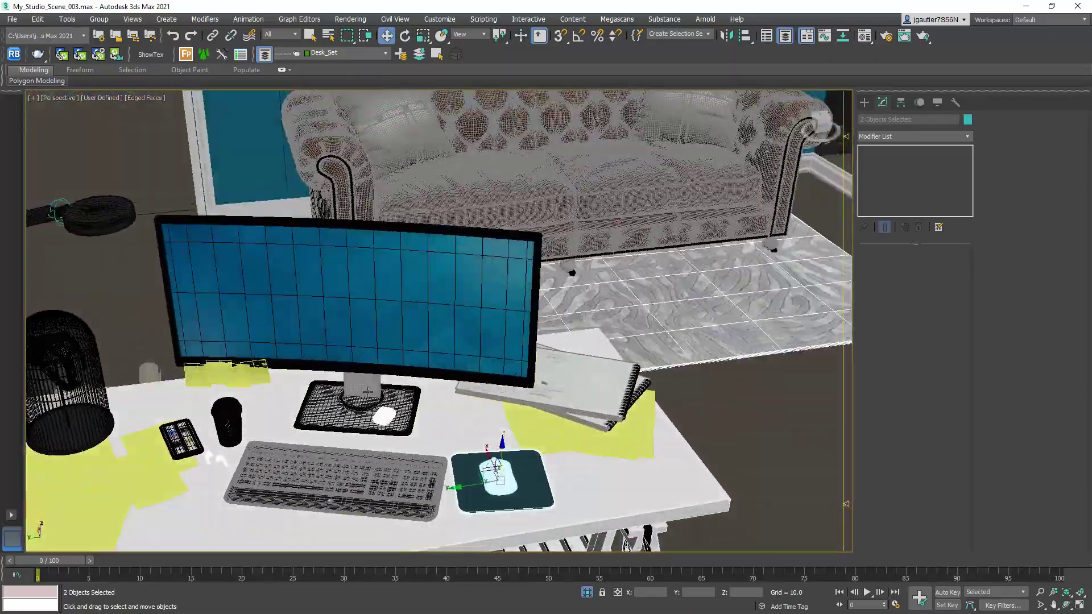
scroll(432, 342, "up", 5)
left_click(231, 422)
- Clone the sticky note to a new spot and tilt the copy by 25 degrees
mouse_move(243, 411)
middle_mouse_down("alt")
mouse_move(322, 368)
mouse_move(232, 379)
middle_mouse_up("alt")
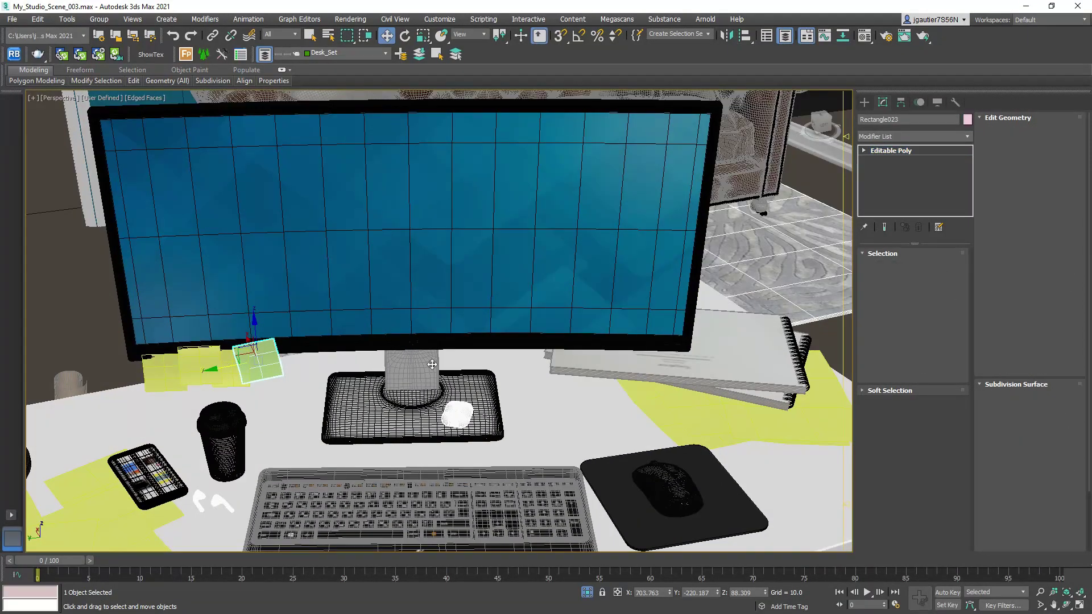
left_click_drag(257, 359, 458, 323, "shift")
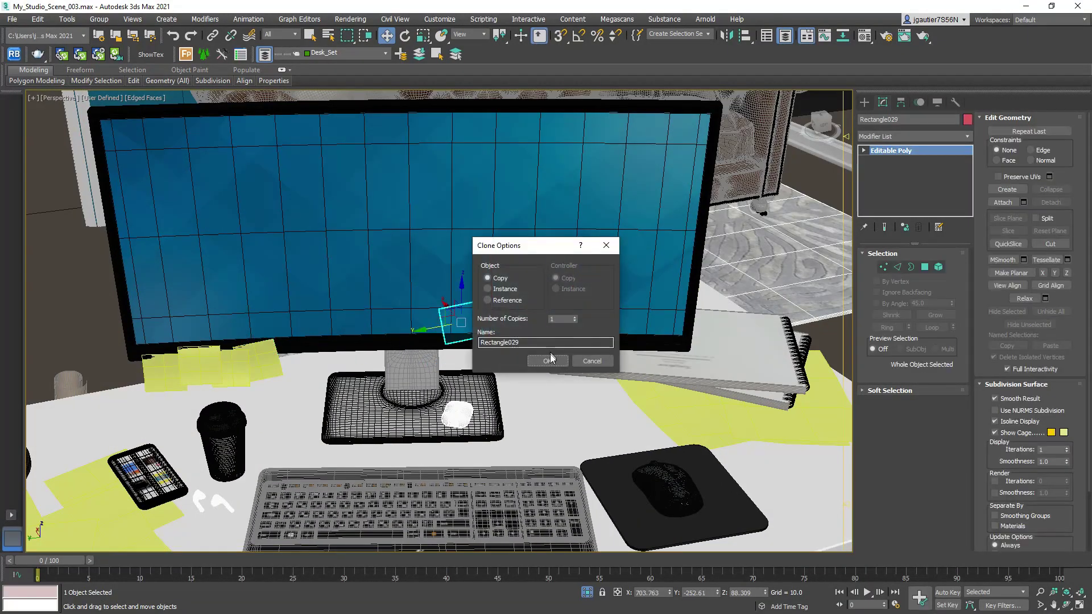
left_click(520, 359)
middle_click_drag(521, 359, 547, 324, "alt")
key("e")
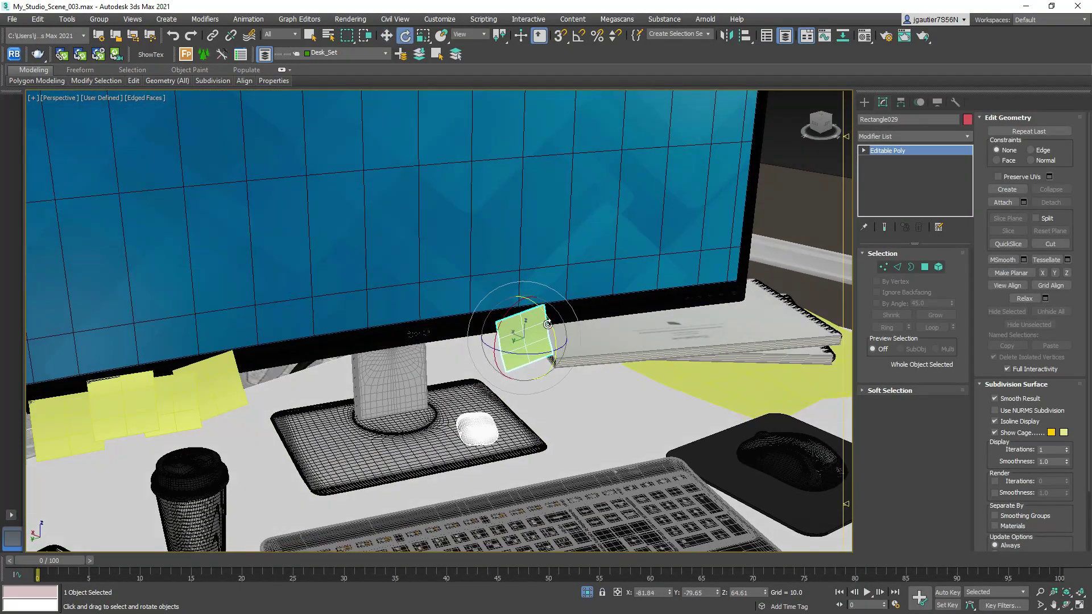
left_click_drag(522, 297, 538, 280)
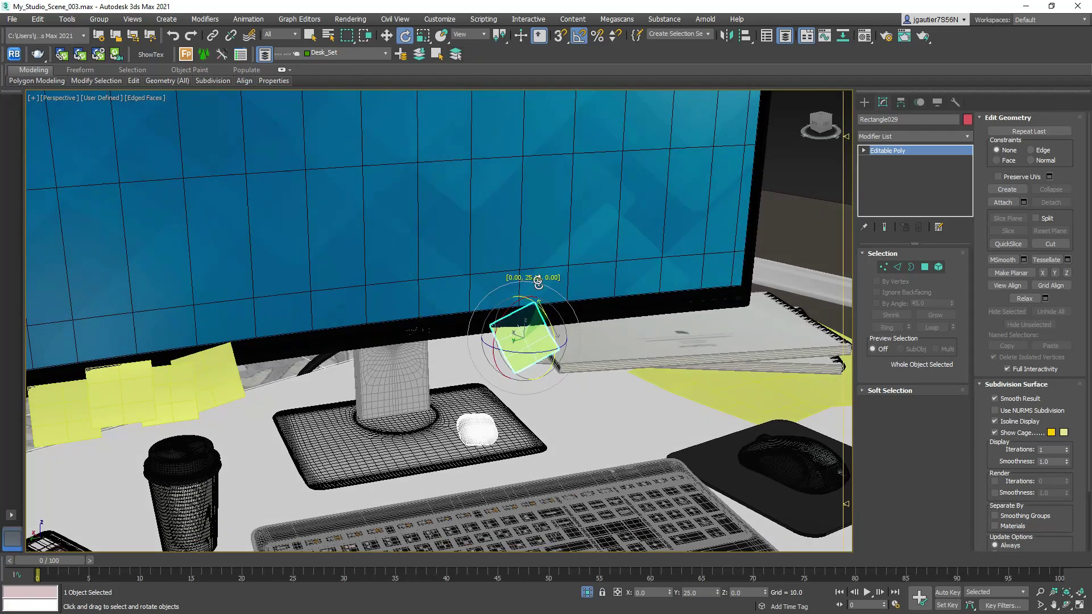
- Make another copy of the sticky note near the monitor base
key("w")
middle_click_drag(483, 256, 525, 297, "alt")
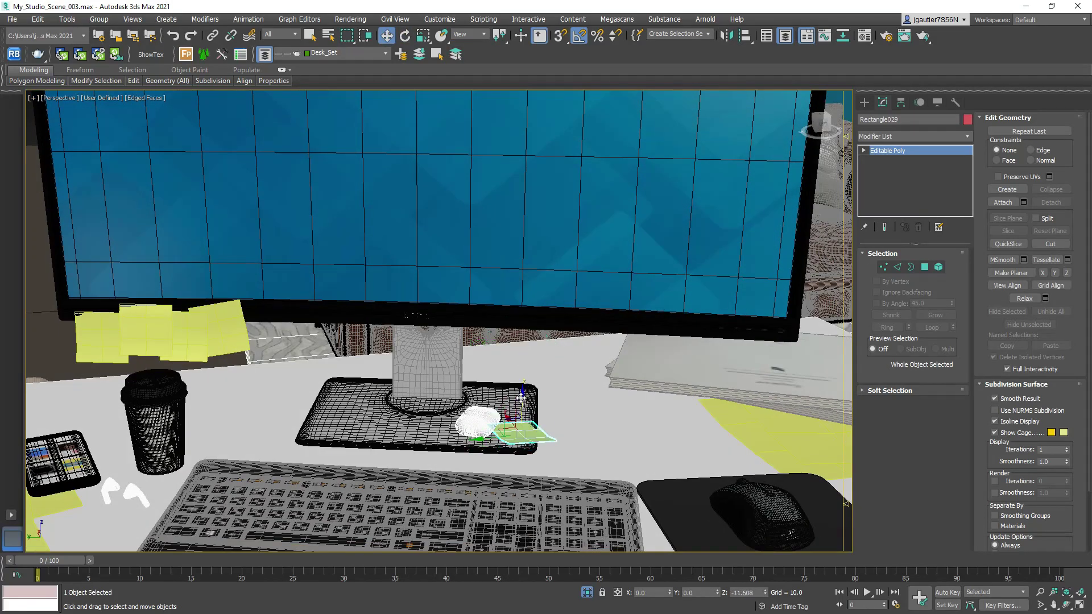
key("z")
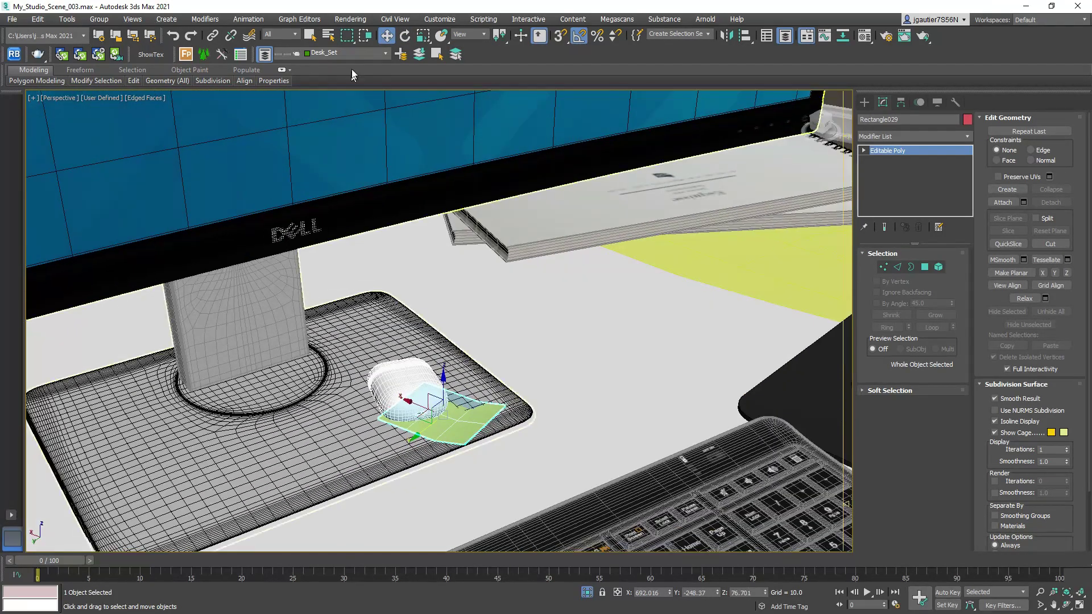
mouse_move(455, 341)
middle_mouse_down("alt")
mouse_move(434, 406)
mouse_move(421, 398)
mouse_move(435, 423)
mouse_move(452, 409)
mouse_move(435, 398)
mouse_move(455, 398)
middle_mouse_up("alt")
key("w")
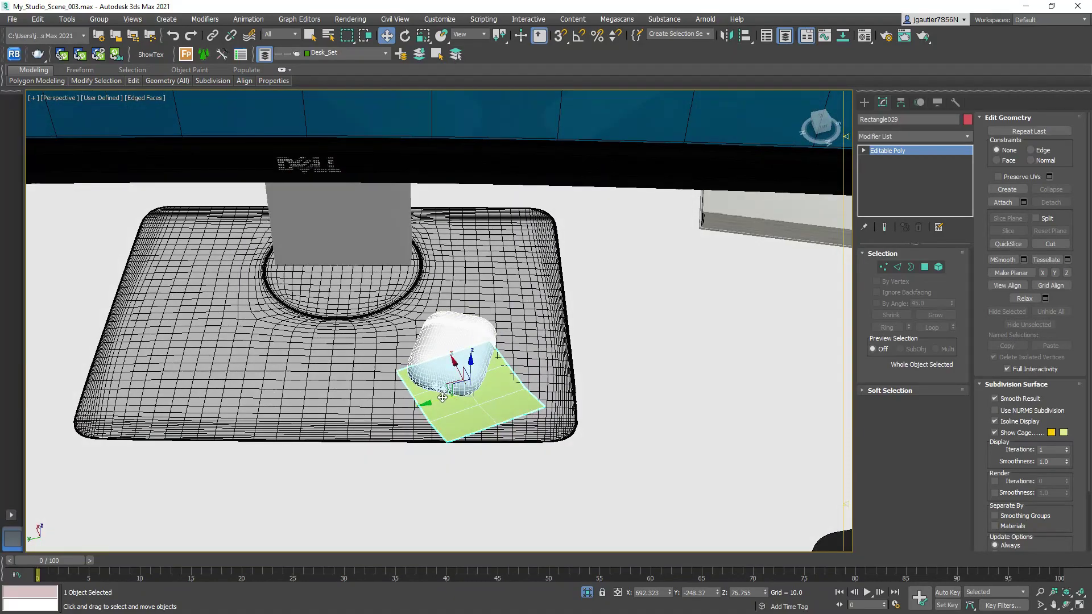
left_click_drag(455, 398, 432, 393, "shift")
mouse_move(446, 365)
middle_mouse_down("alt")
mouse_move(426, 347)
mouse_move(451, 384)
mouse_move(432, 441)
mouse_move(455, 398)
mouse_move(608, 343)
mouse_move(432, 370)
mouse_move(341, 352)
mouse_move(387, 380)
middle_mouse_up("alt")
scroll(406, 433, "down", 5)
- Select the AirPods case and the sticky note tucked beneath it
key("ctrl+d")
left_click(432, 370)
key("z")
left_click(329, 346, "ctrl")
scroll(325, 327, "down", 5)
scroll(387, 381, "up", 3)
left_click(387, 380, "alt")
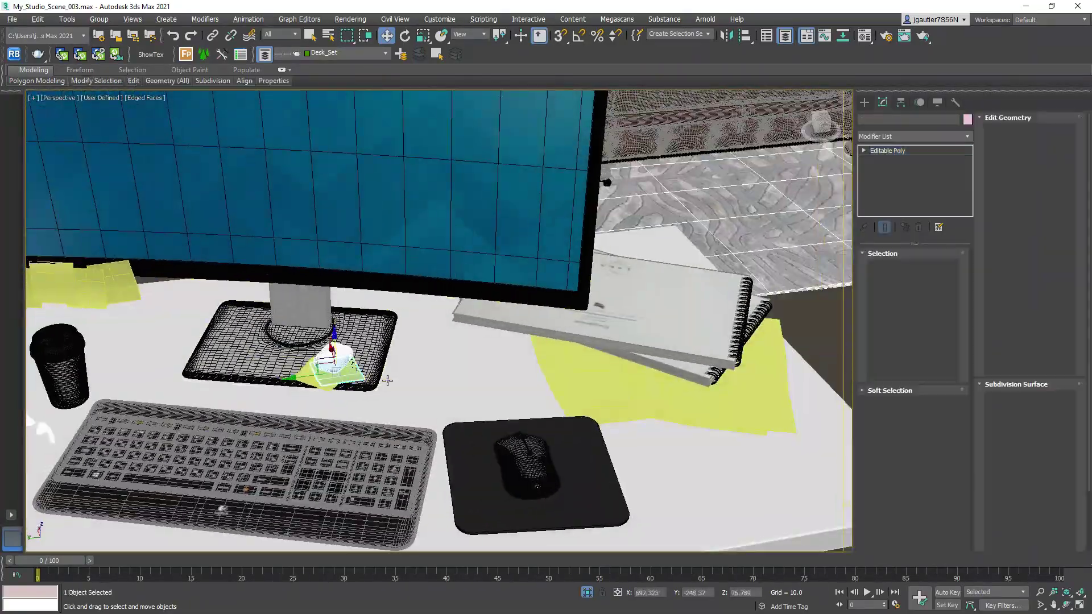
scroll(387, 380, "up", 5)
left_click(370, 434, "ctrl")
- Deselect and inspect the sticky note under the AirPods case from a low front view
mouse_move(370, 434)
middle_mouse_down("alt")
mouse_move(435, 335)
mouse_move(449, 398)
middle_mouse_up("alt")
scroll(434, 335, "down", 5)
scroll(450, 398, "down", 3)
scroll(462, 470, "up", 4)
left_click(462, 471)
scroll(462, 470, "up", 5)
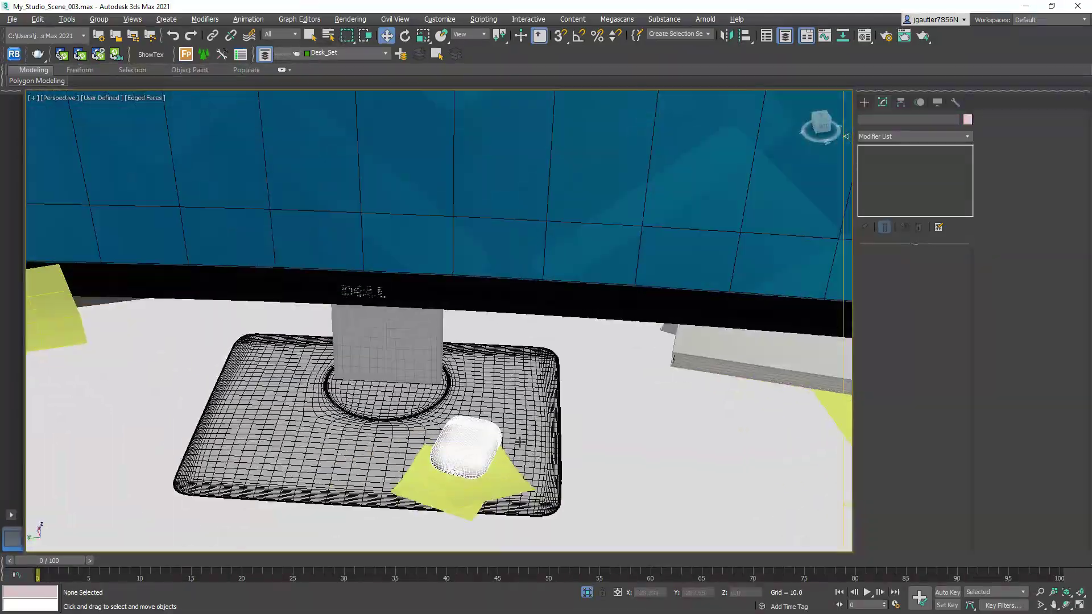
scroll(461, 471, "down", 6)
mouse_move(461, 471)
middle_mouse_down("alt")
mouse_move(517, 397)
mouse_move(476, 392)
middle_mouse_up("alt")
scroll(506, 386, "up", 2)
scroll(506, 386, "down", 3)
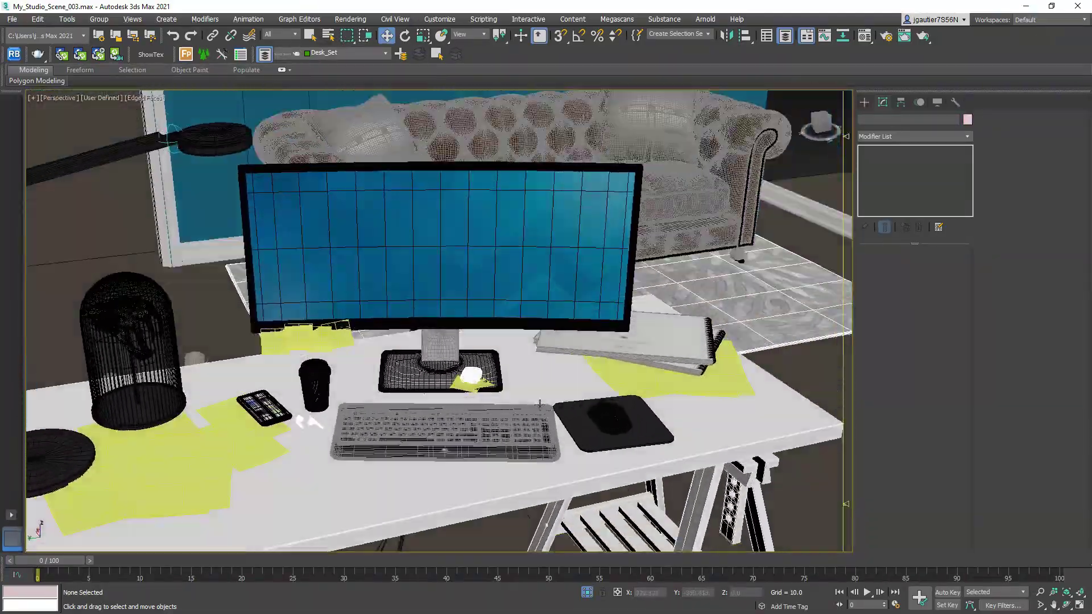
scroll(475, 392, "up", 3)
- Select and frame the loose sticky note Rectangle031 beside the mouse pad
left_click(395, 364)
middle_click_drag(395, 364, 557, 369, "alt")
left_click(574, 349)
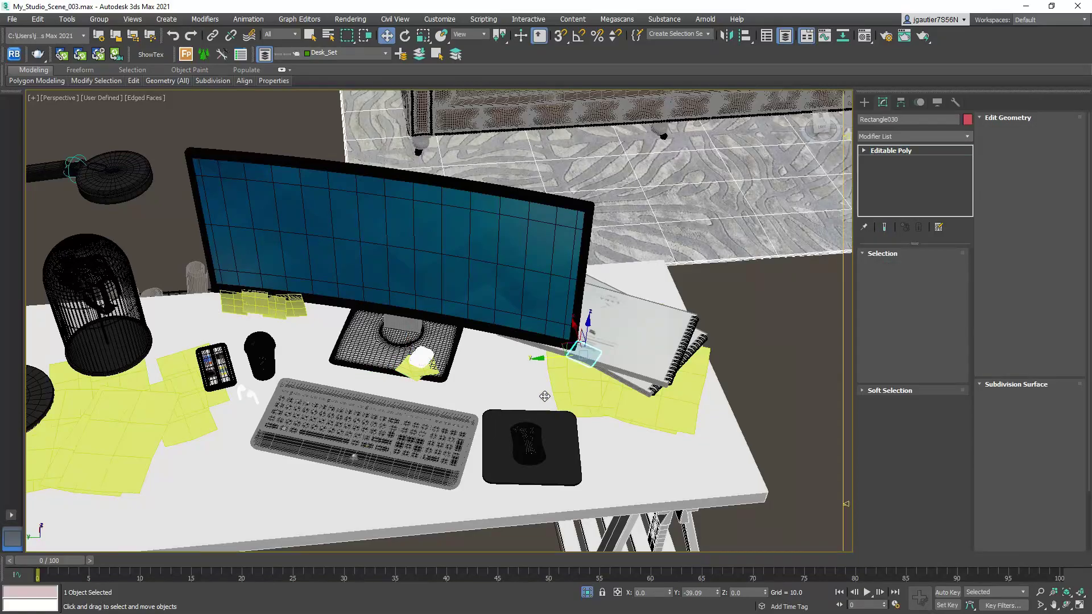
key("z")
scroll(578, 434, "down", 5)
middle_click_drag(578, 434, 511, 398, "alt")
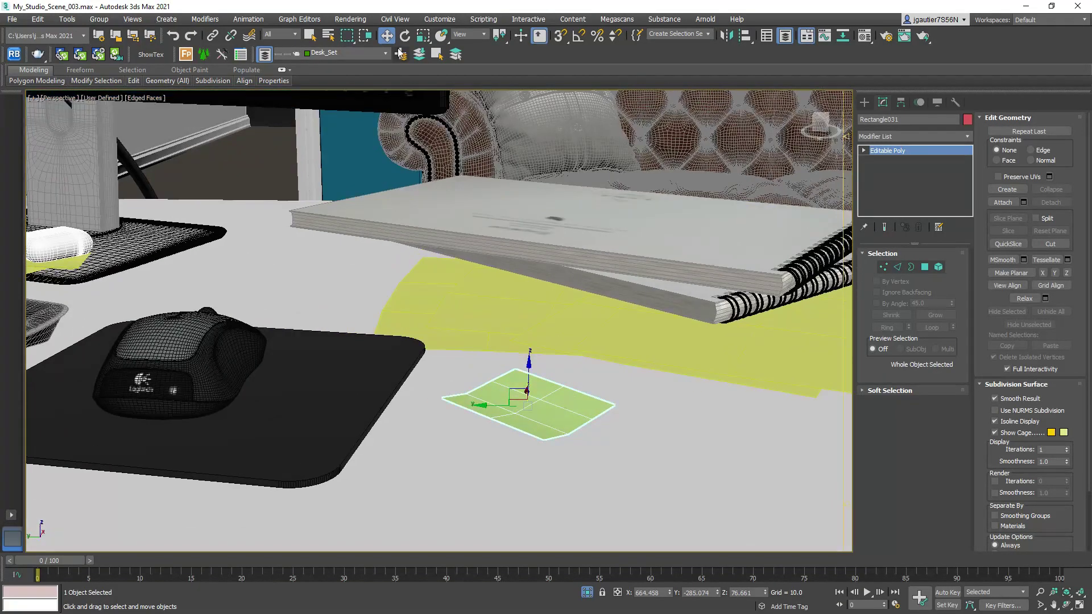
scroll(515, 414, "up", 4)
- Rotate Rectangle031 around its Local axes so it lies flat on the desk
key("e")
middle_click_drag(570, 432, 489, 50, "alt")
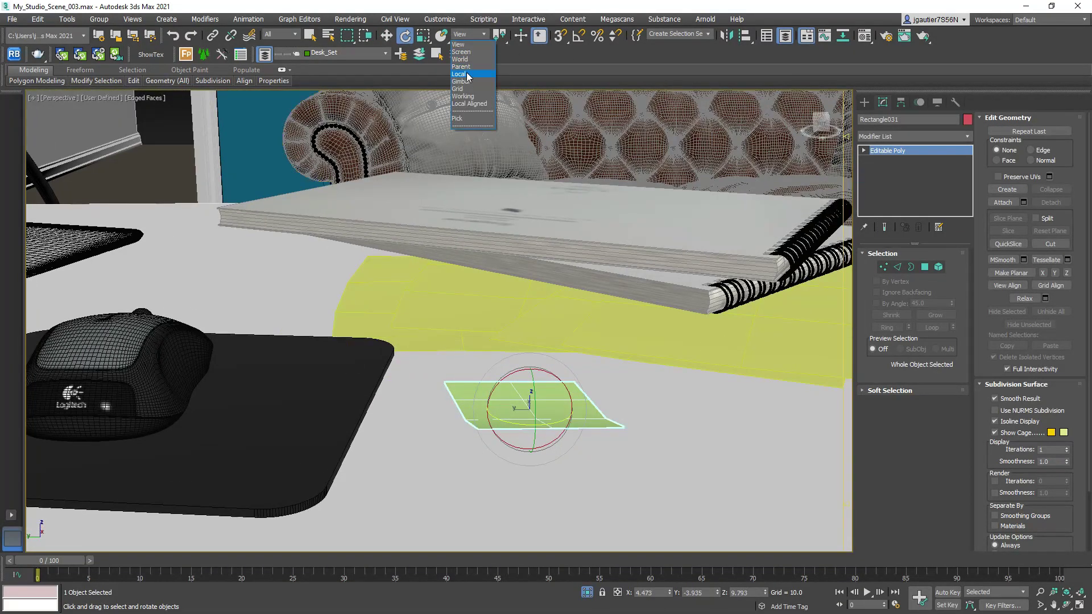
left_click(468, 77)
mouse_move(495, 227)
middle_mouse_down("alt")
mouse_move(519, 378)
mouse_move(554, 370)
mouse_move(512, 432)
middle_mouse_up("alt")
key("w")
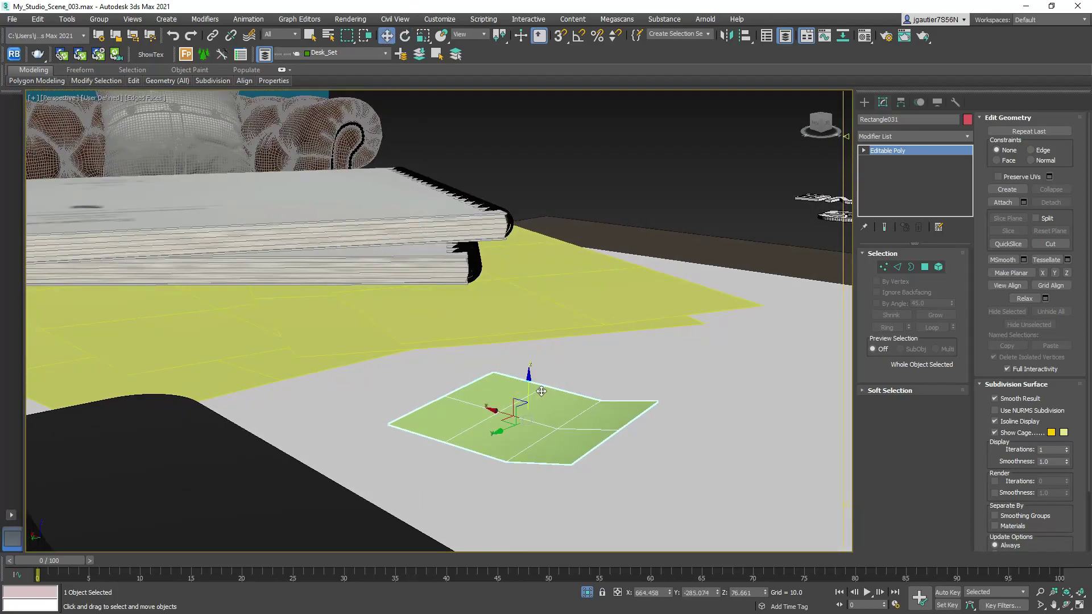